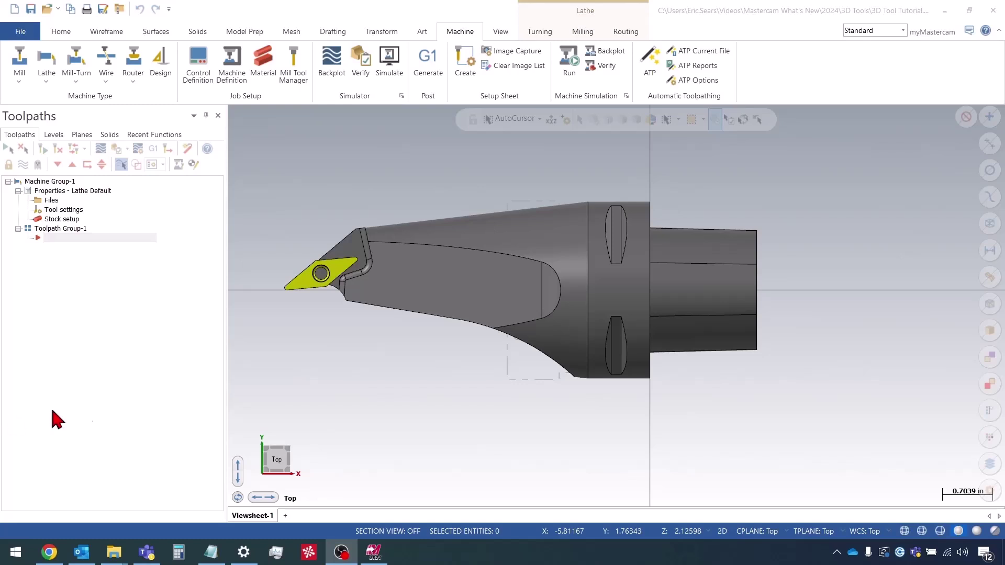
- Add a machine group for the Generic Fanuc Mill-Turn LTZ machine and switch from Code Expert back to its properties in Mastercam
click(76, 81)
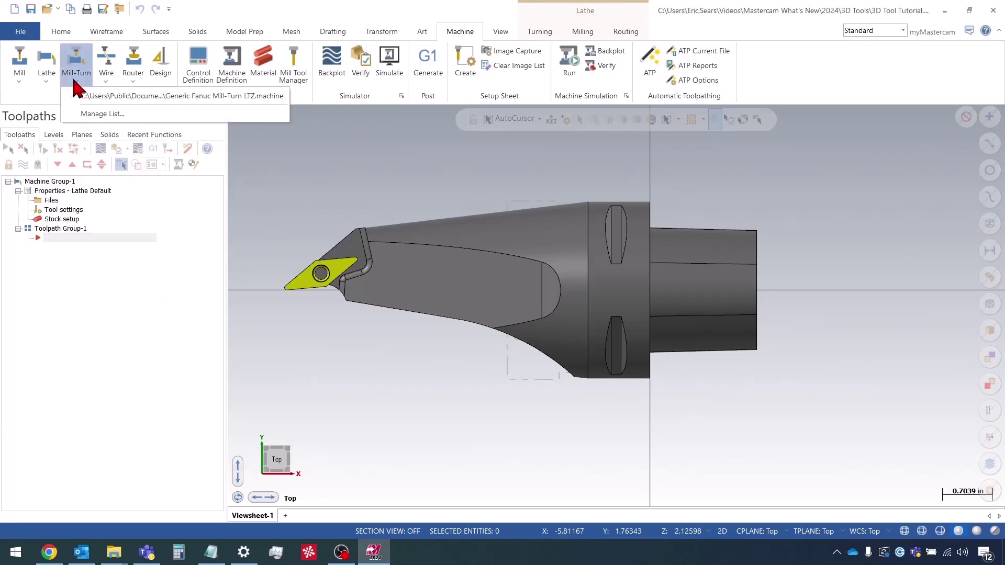
click(140, 96)
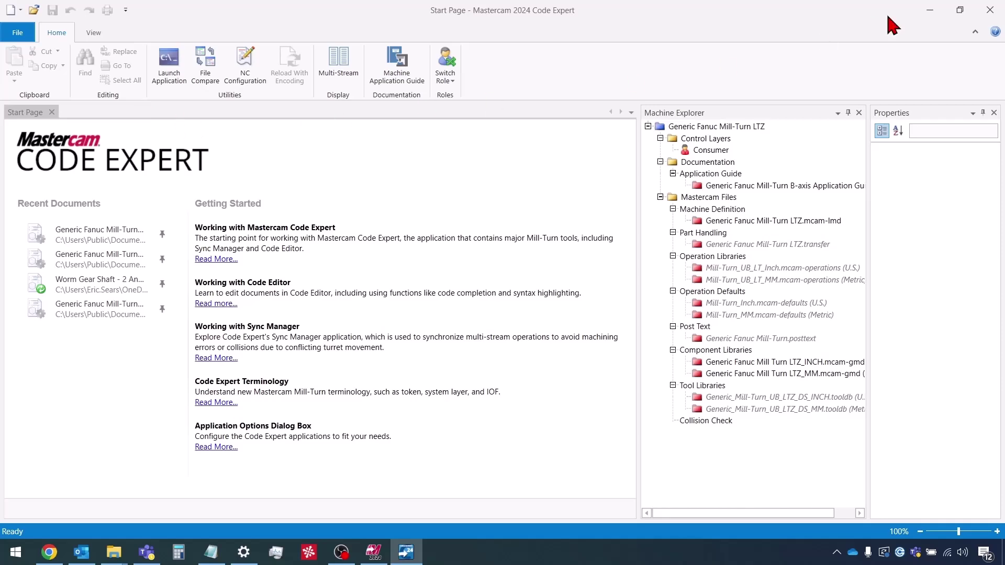
click(930, 11)
click(130, 248)
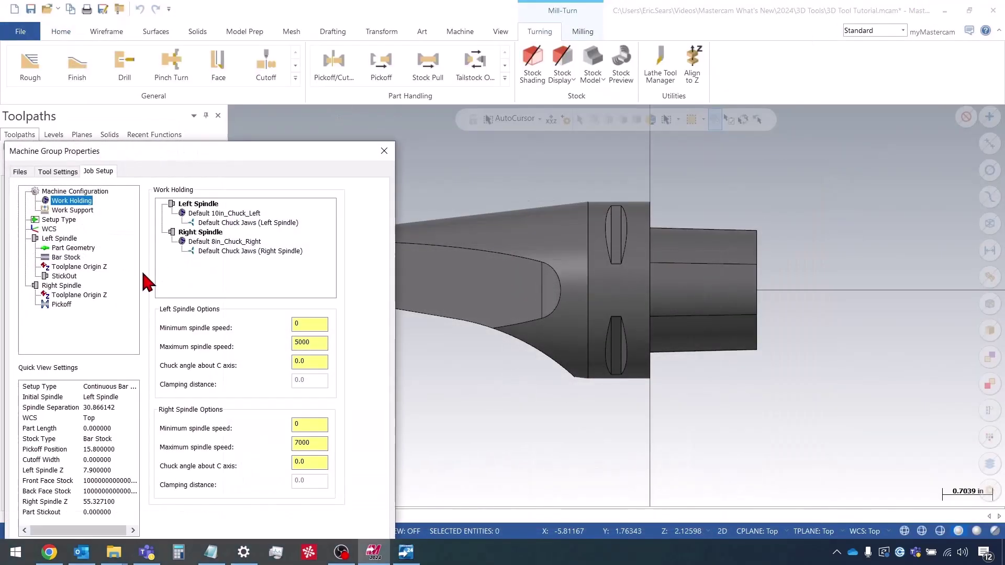
drag(331, 80, 342, 55)
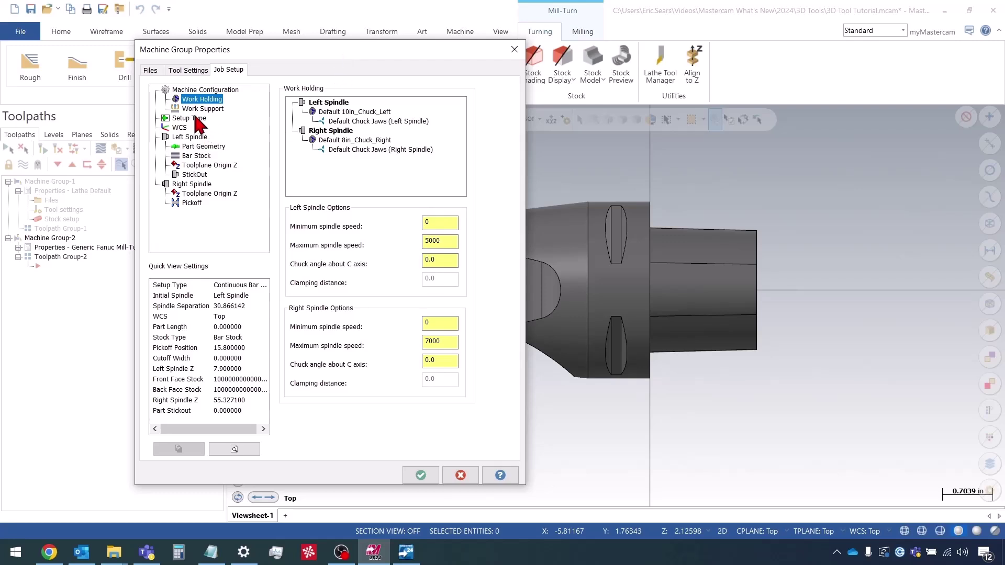
- Change the setup's stock type and part handling from continuous bar stock to single pieces
click(183, 118)
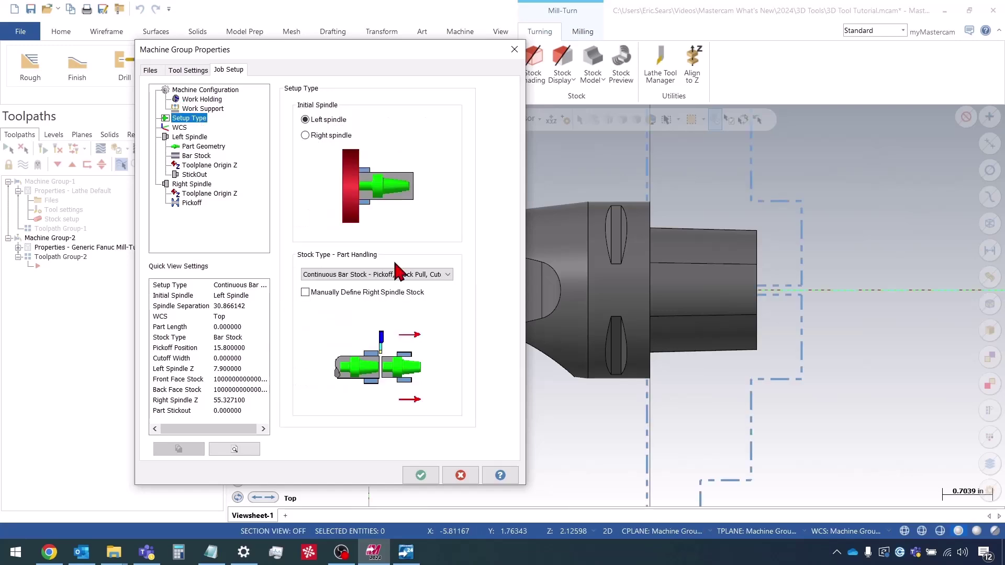
click(365, 272)
click(364, 314)
- Hide level 60, Millturn / B-Axis, and assign the solid part as the left spindle's part geometry
click(384, 105)
click(53, 134)
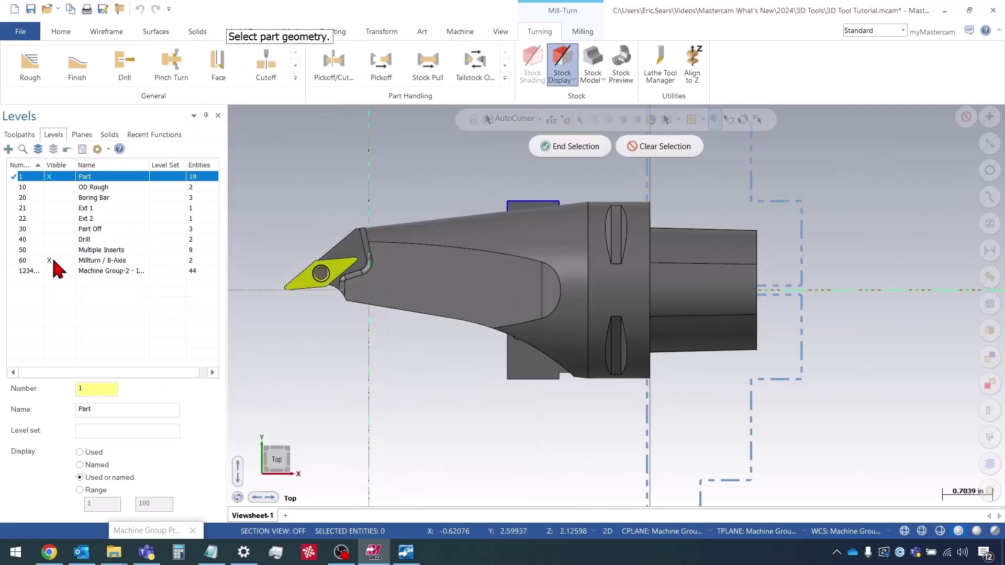
click(50, 270)
click(602, 288)
click(570, 147)
- Set the bar stock's outside diameter to 2.5 and accept the machine group properties
click(382, 162)
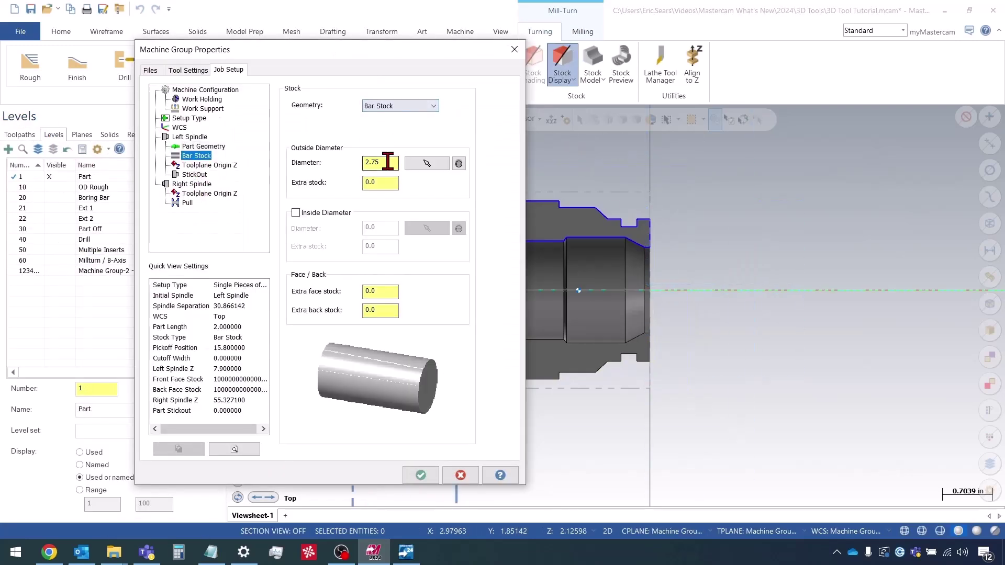
text(3.0)
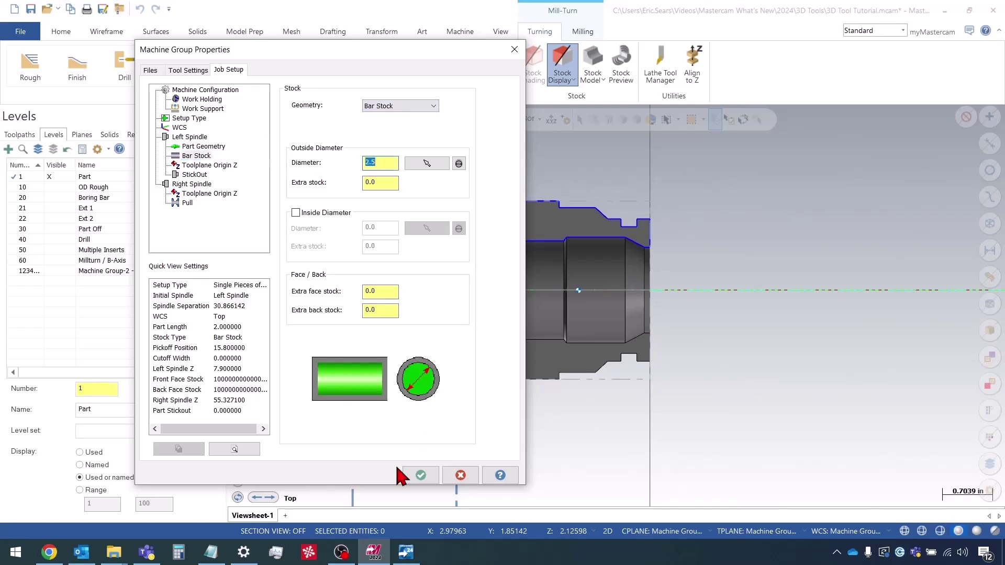
click(420, 475)
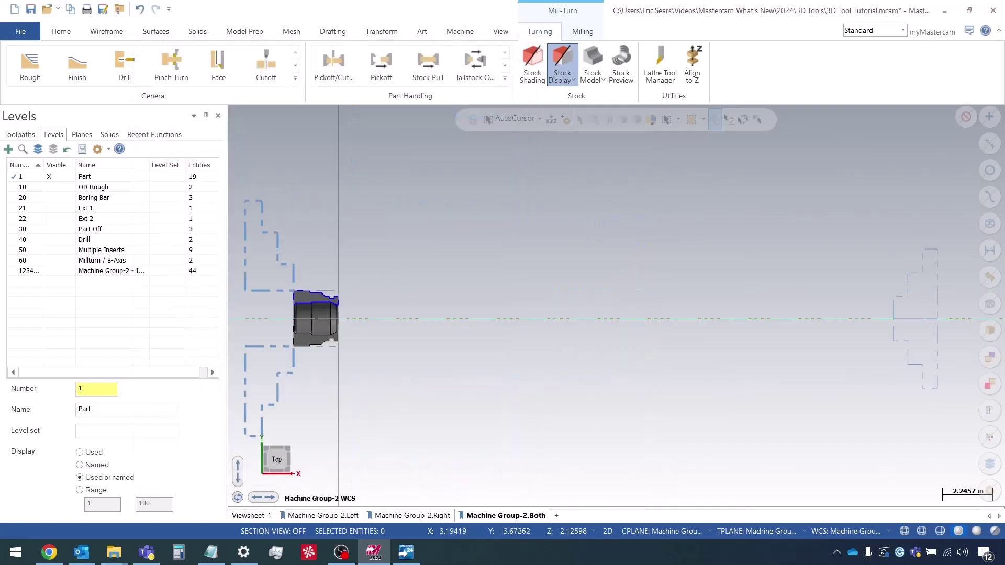
- Make level 60, Millturn / B-Axis, the active level and hide level 1, Part
click(340, 552)
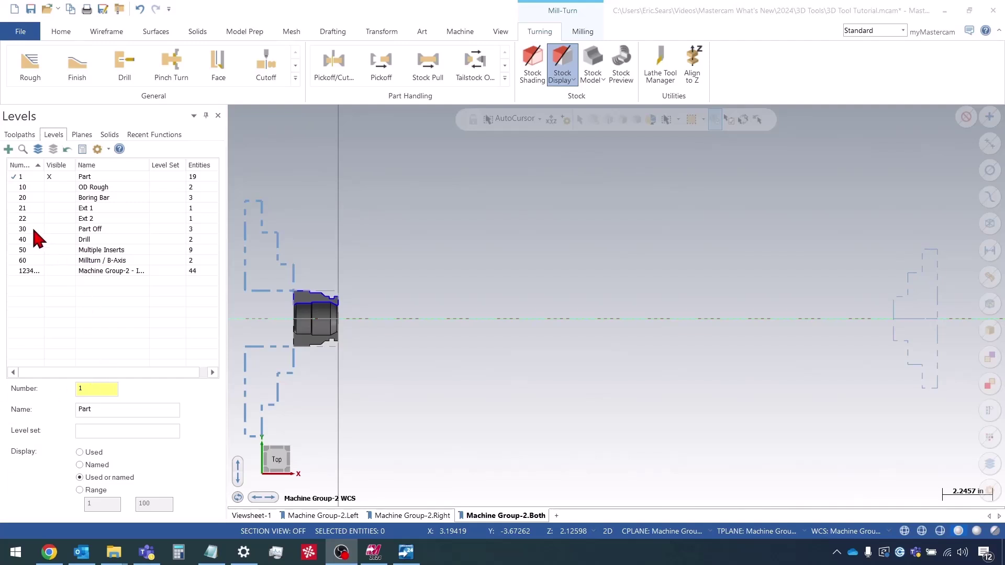
click(21, 260)
click(49, 176)
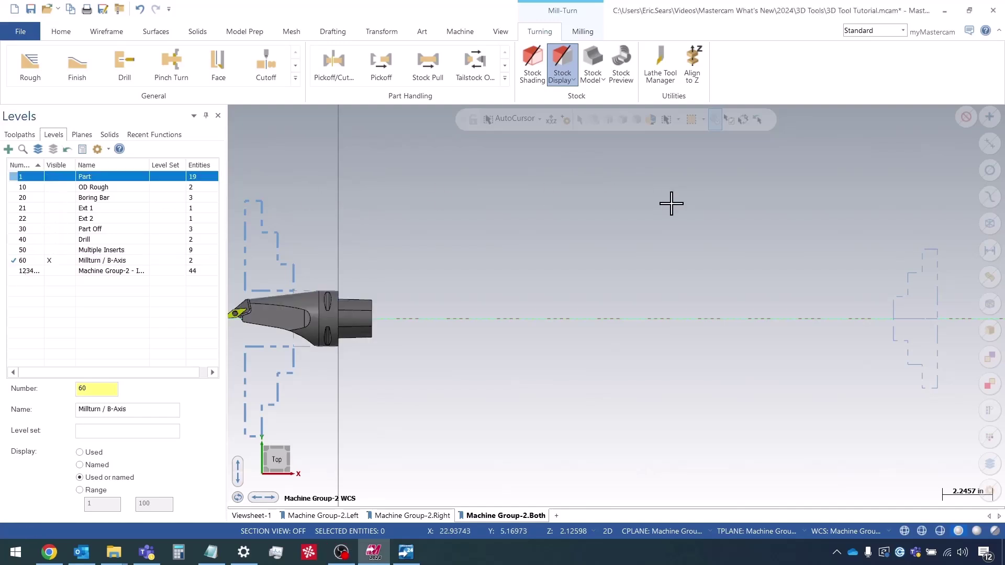
scroll(314, 259, up, 5)
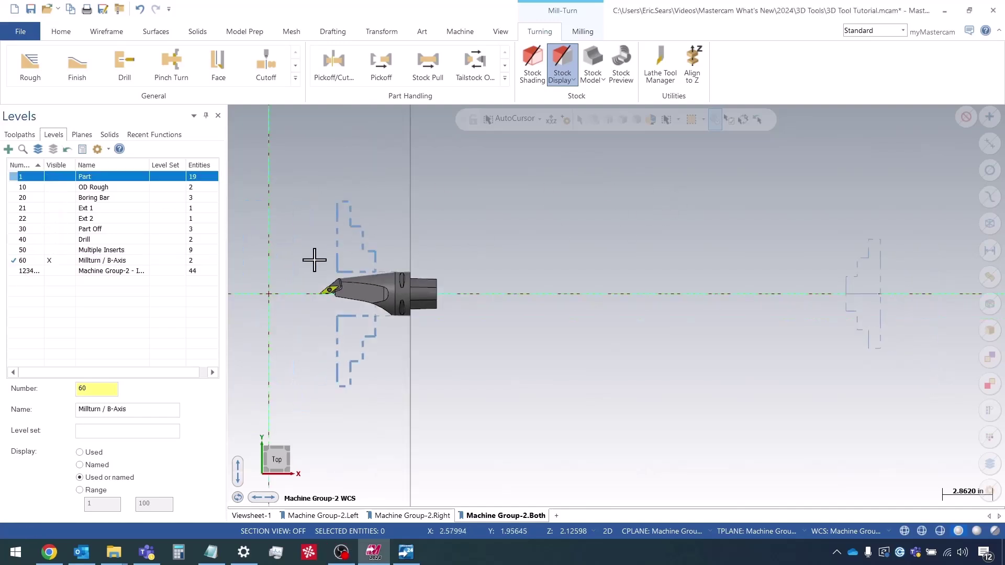
- Create a new tool library named "Millturn tutorial" in the Lathe Tool Manager
click(665, 63)
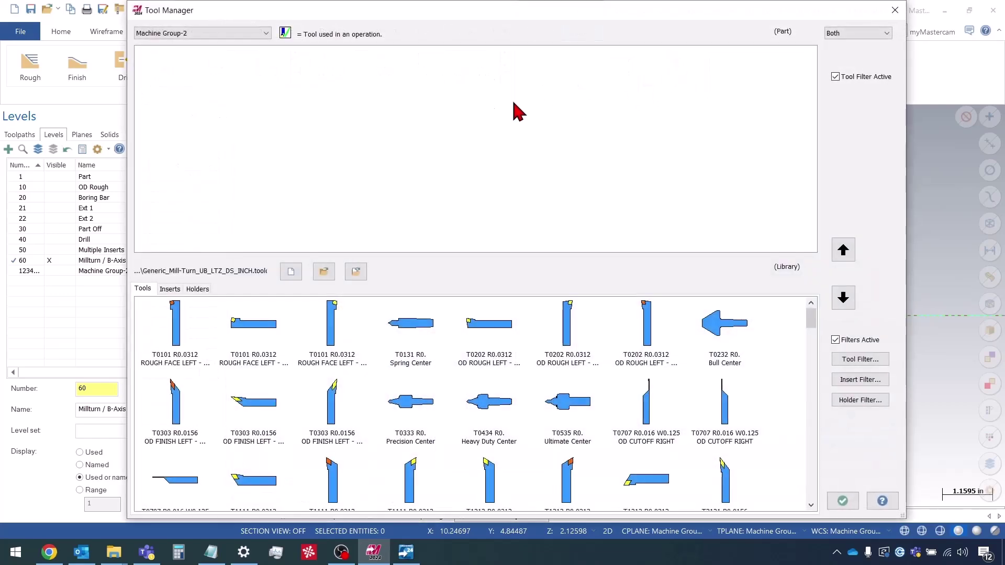
click(291, 272)
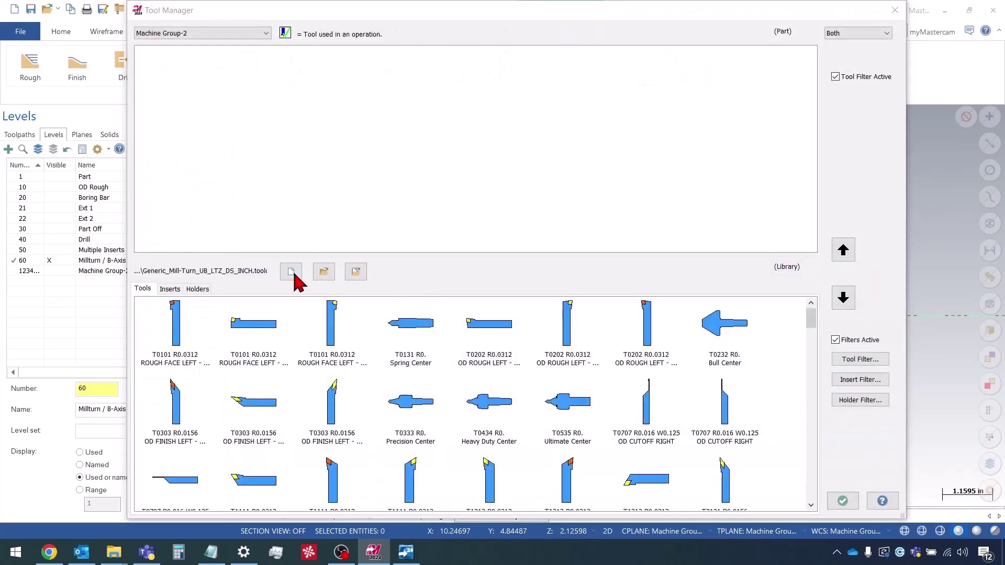
drag(629, 97, 459, 40)
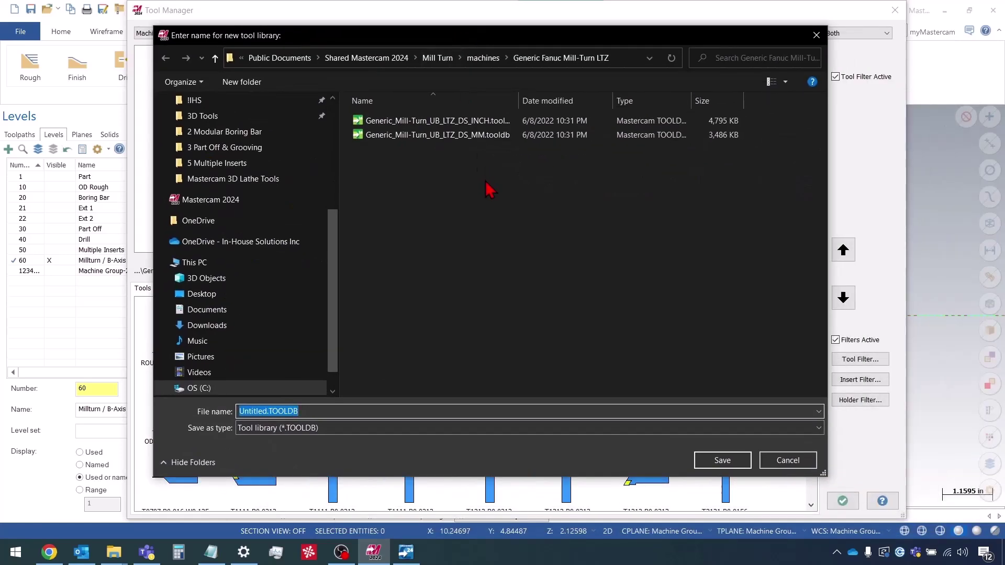
text(T)
key(BackSpace)
text(Millturn tutorial)
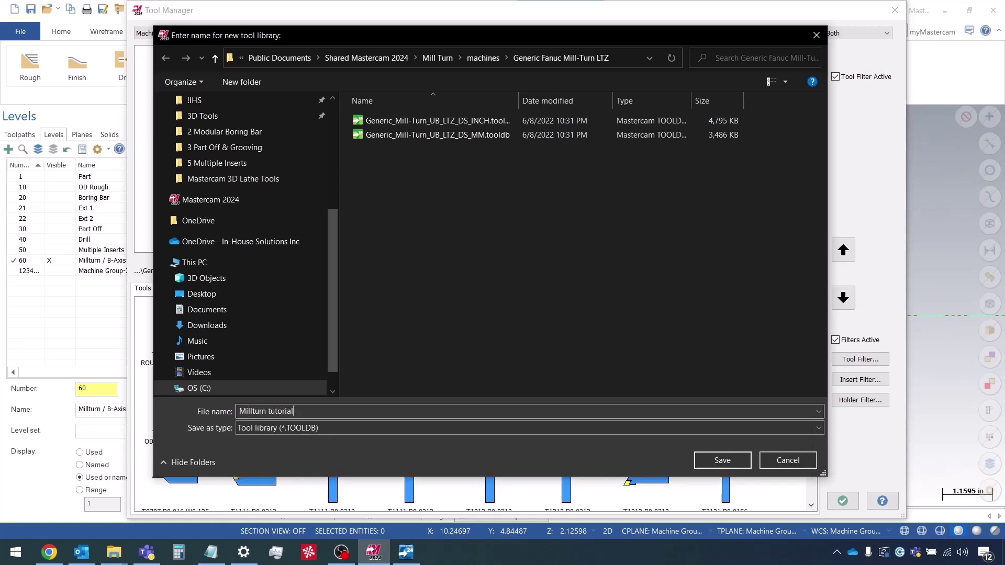
key(Return)
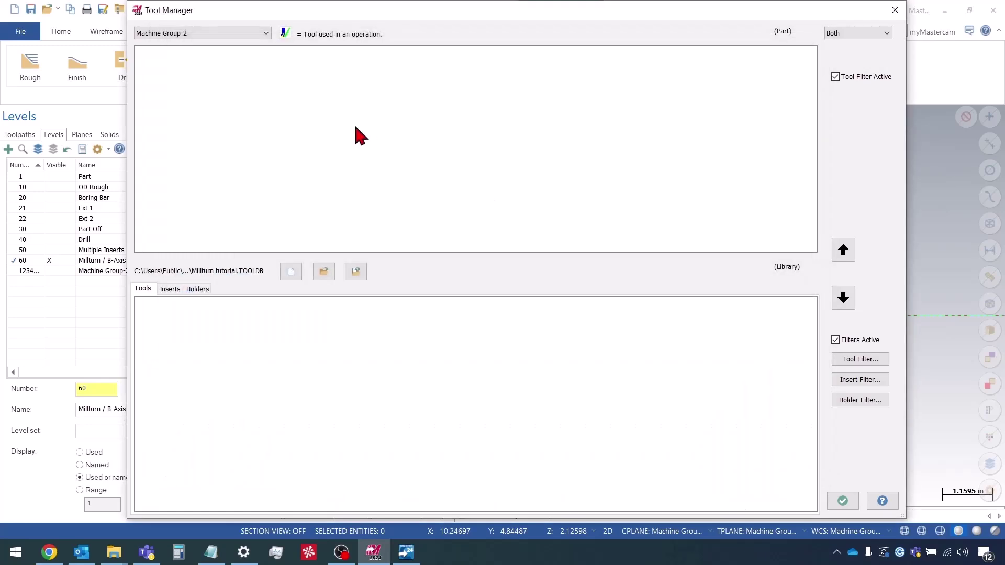
- Create a 3D tool in Machine Group-2 and name it "OD Finish"
right_click(357, 126)
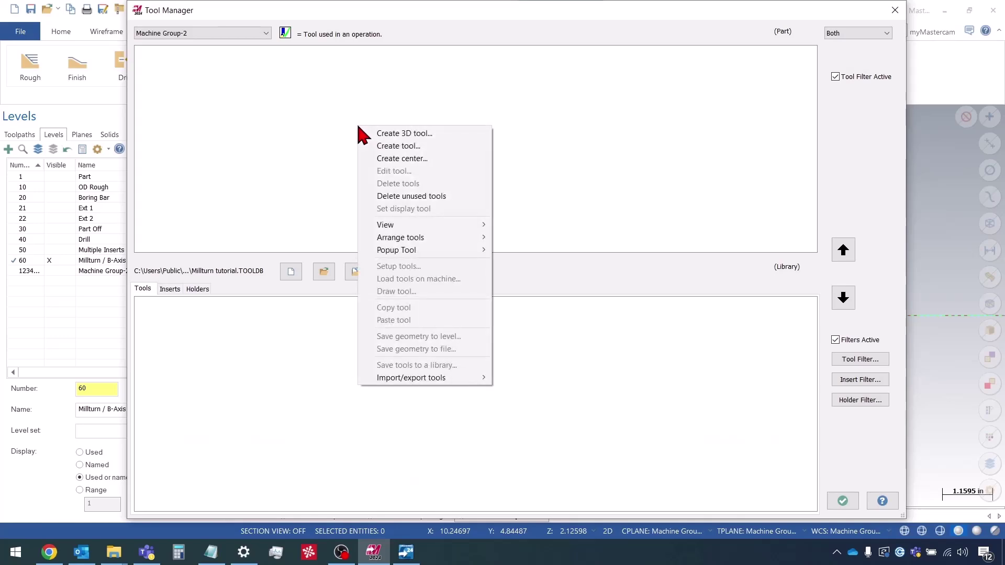
click(434, 135)
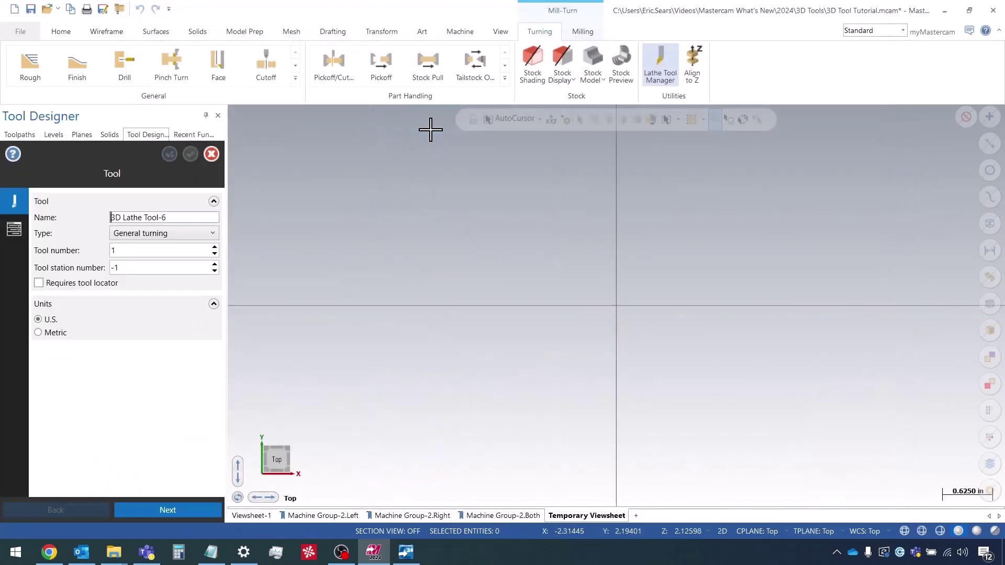
drag(195, 217, 73, 215)
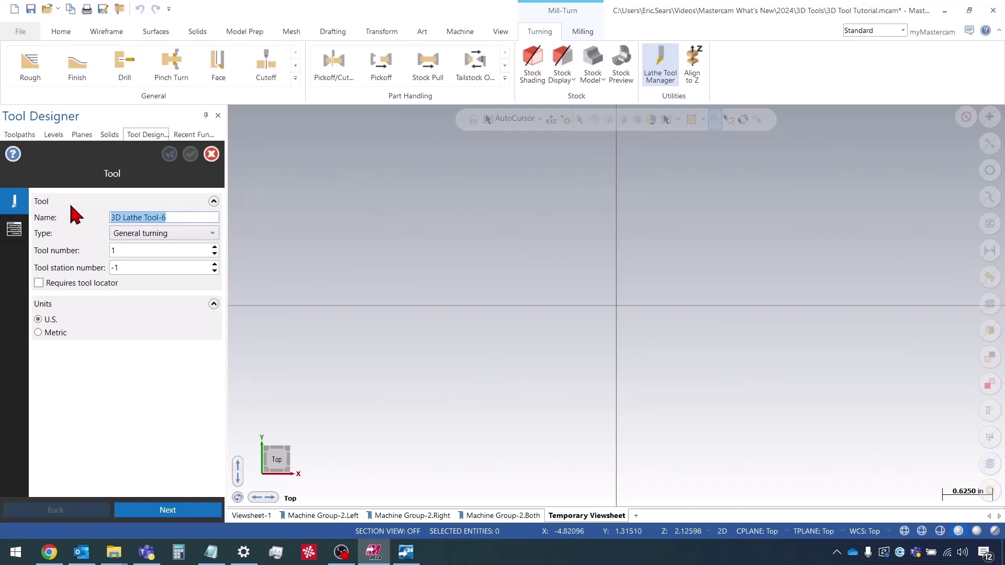
text(OD Finish)
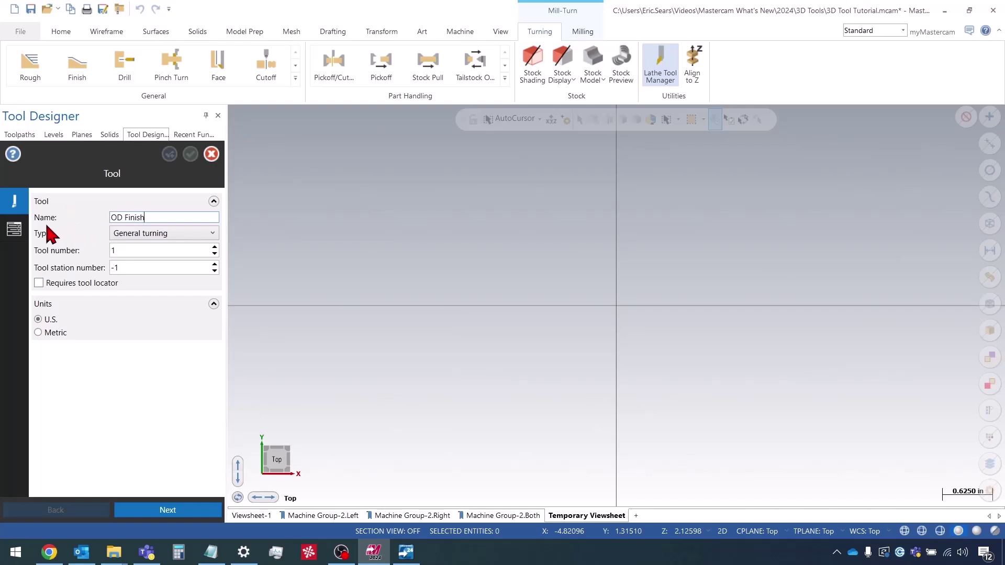
- Add a component of type Holder to the empty tool assembly
click(28, 235)
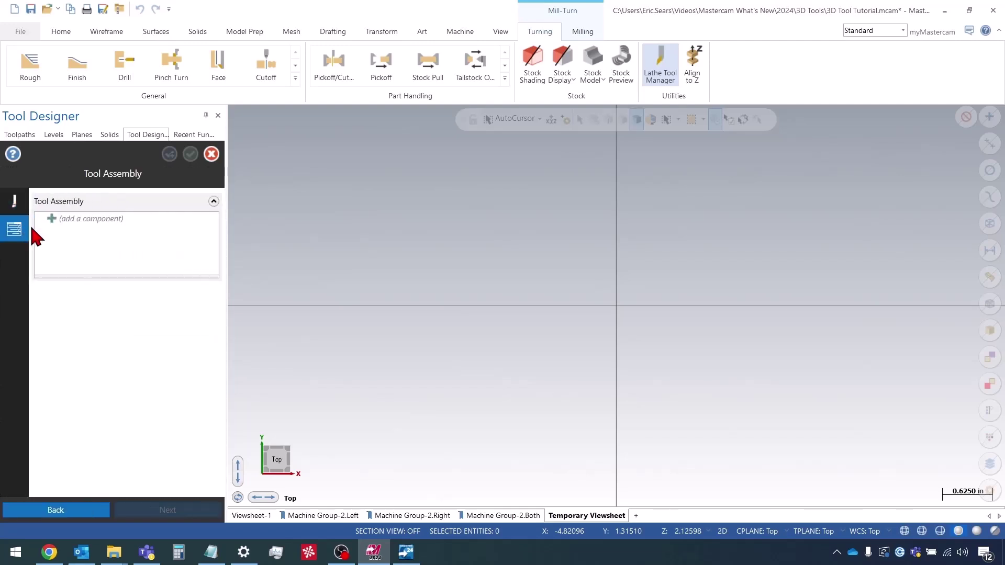
click(89, 223)
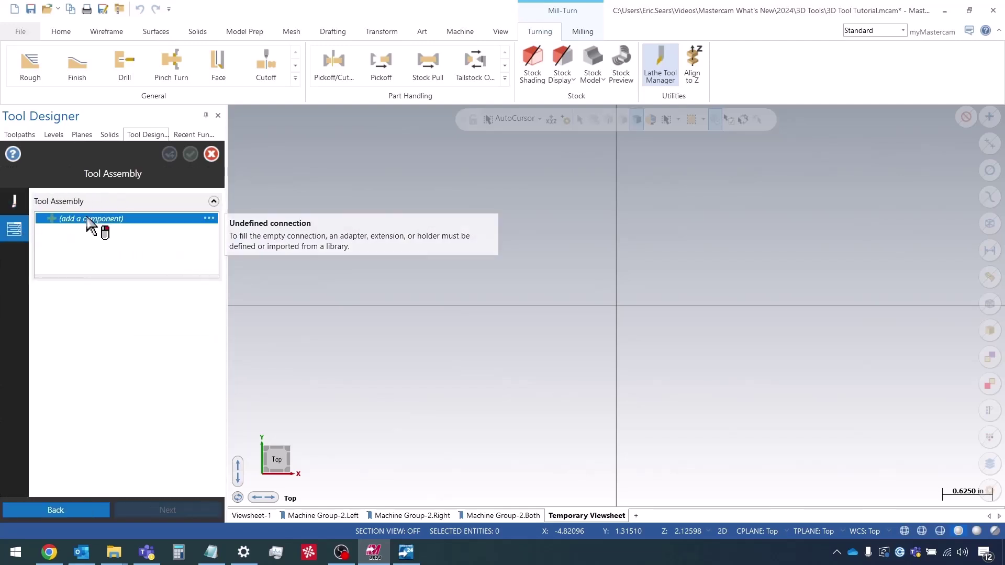
right_click(88, 219)
click(123, 226)
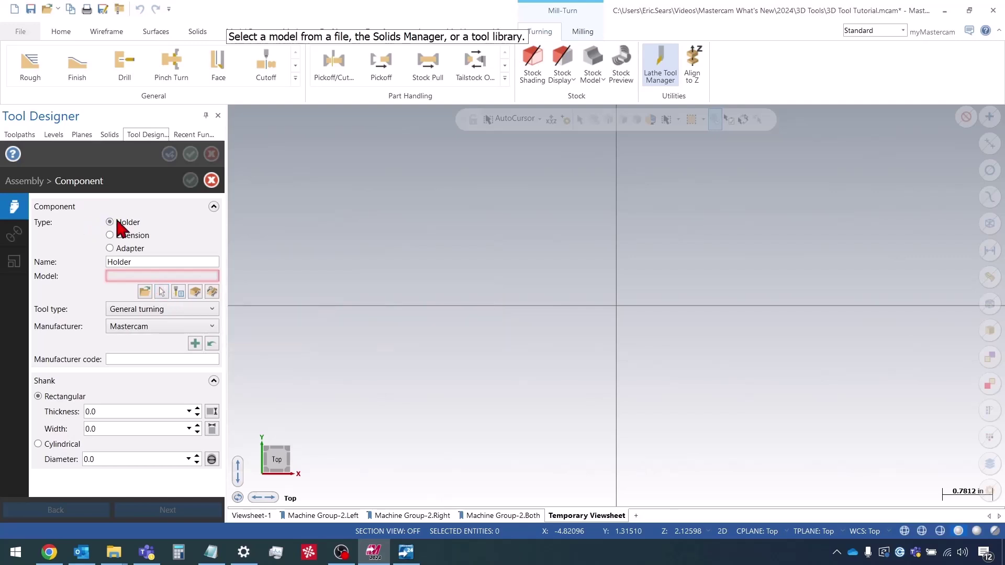
- Show only the Millturn / B-Axis level and assign the solid tool holder body as the holder component's model
click(161, 292)
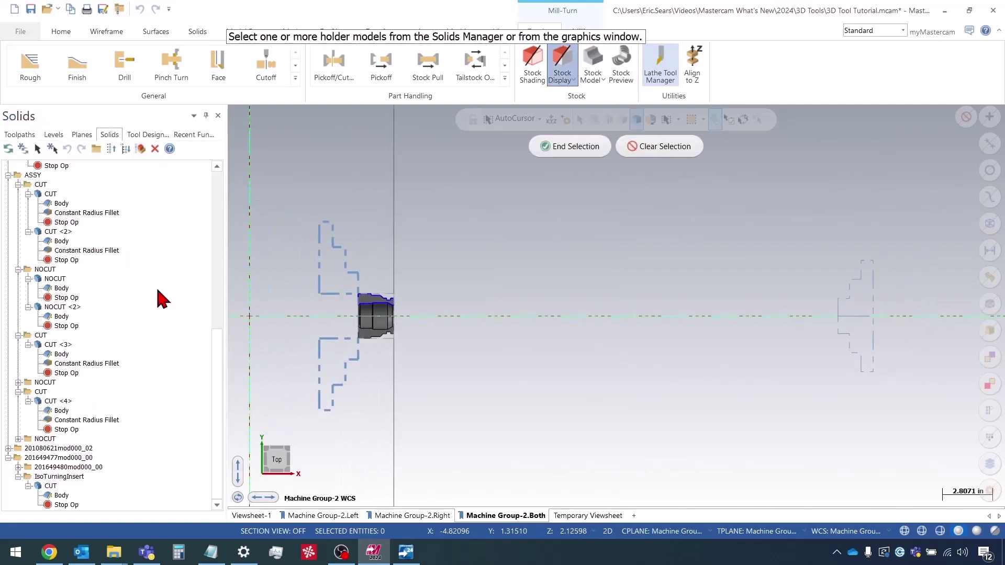
click(56, 136)
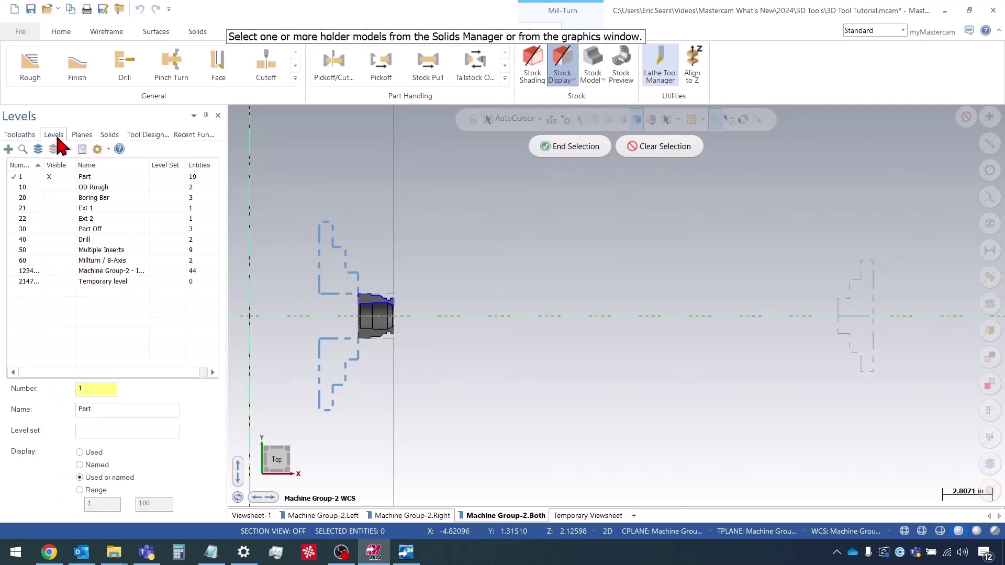
click(21, 260)
click(55, 177)
scroll(314, 304, up, 5)
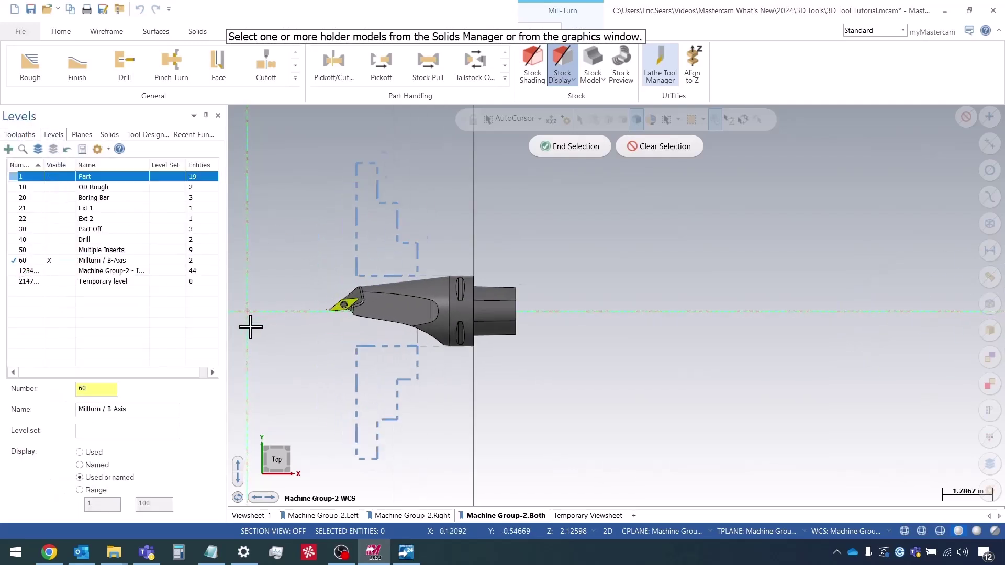
click(486, 309)
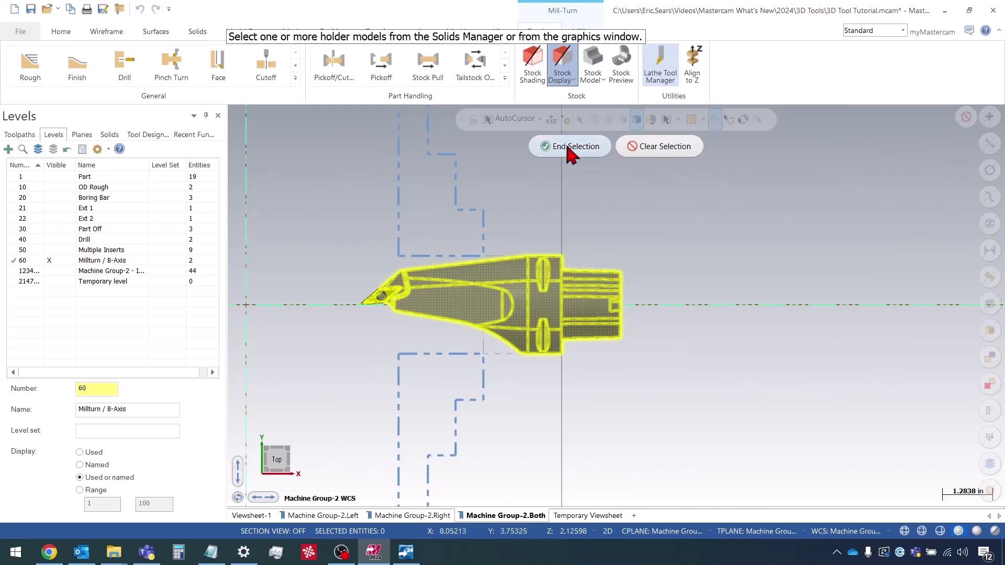
click(566, 146)
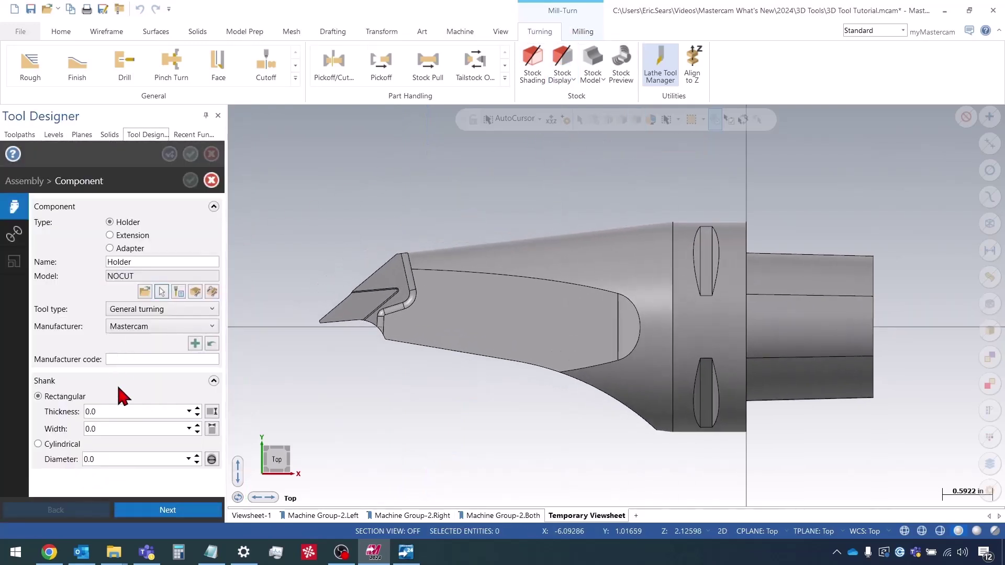
- Define the machine side connection plane on the holder's flange face around the shank and accept the holder component
click(16, 232)
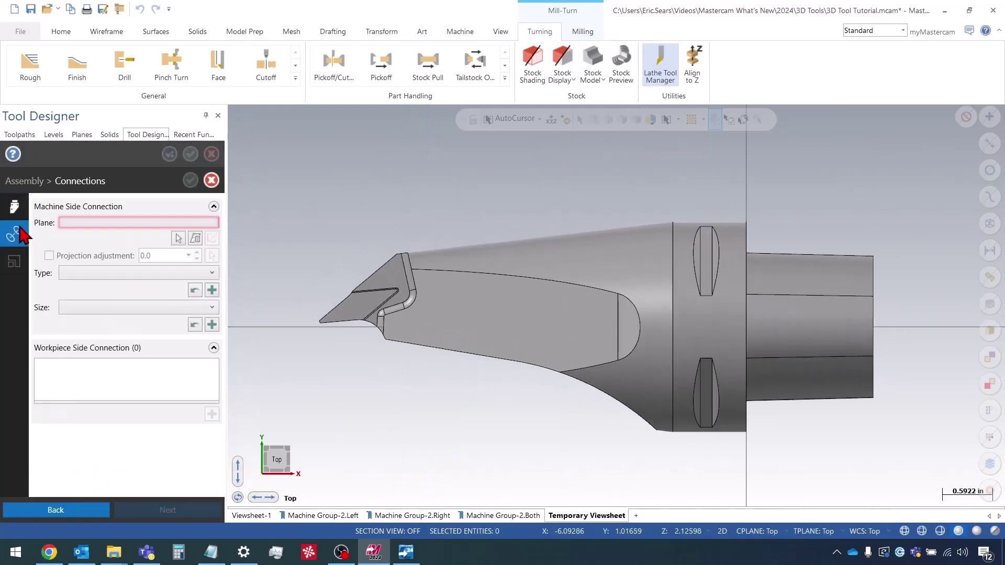
click(179, 239)
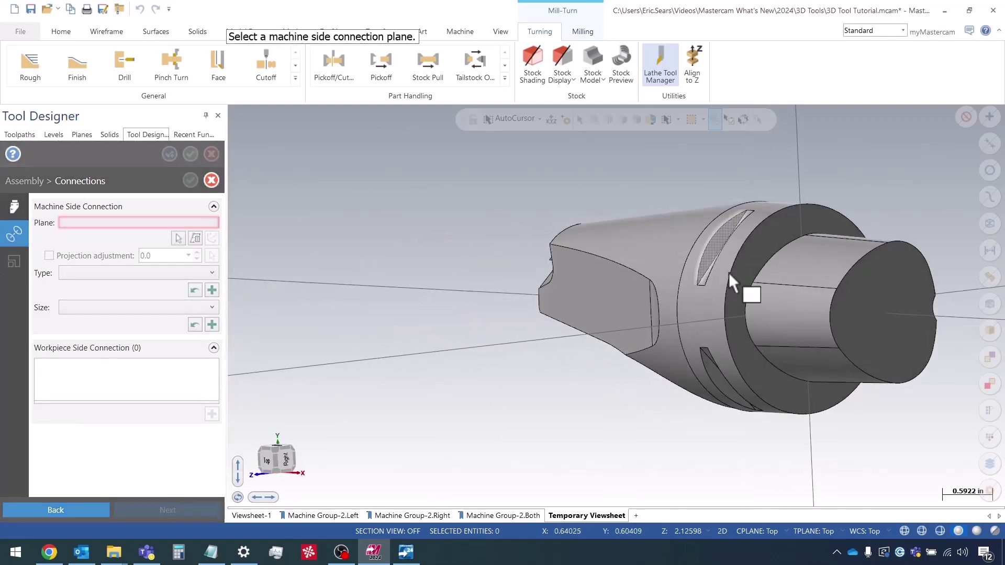
click(785, 259)
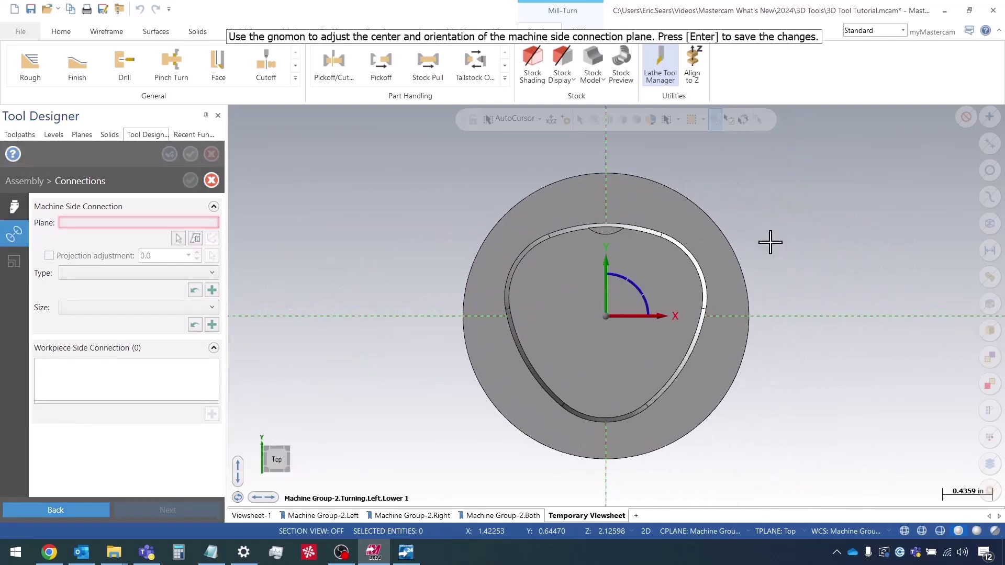
key(Return)
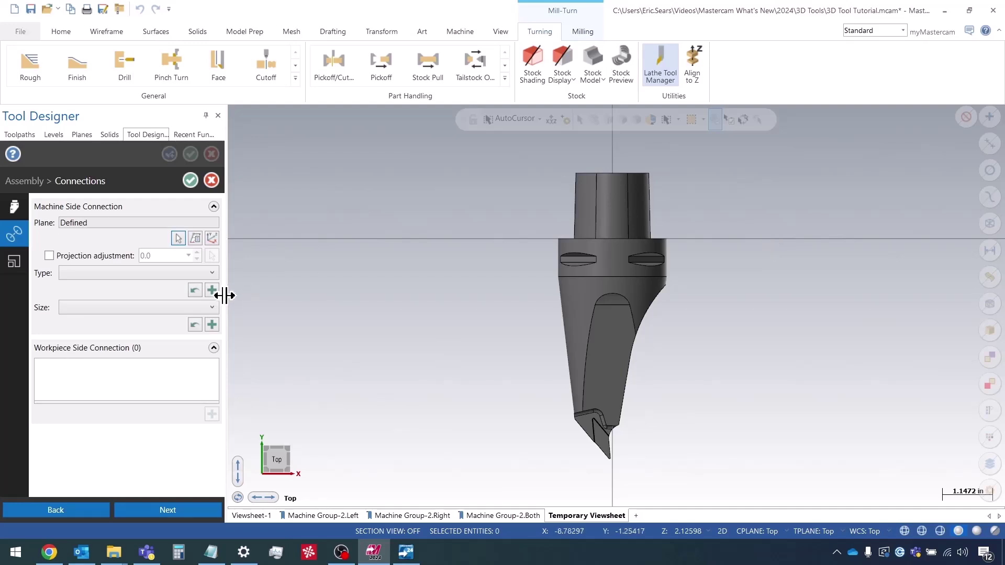
click(207, 514)
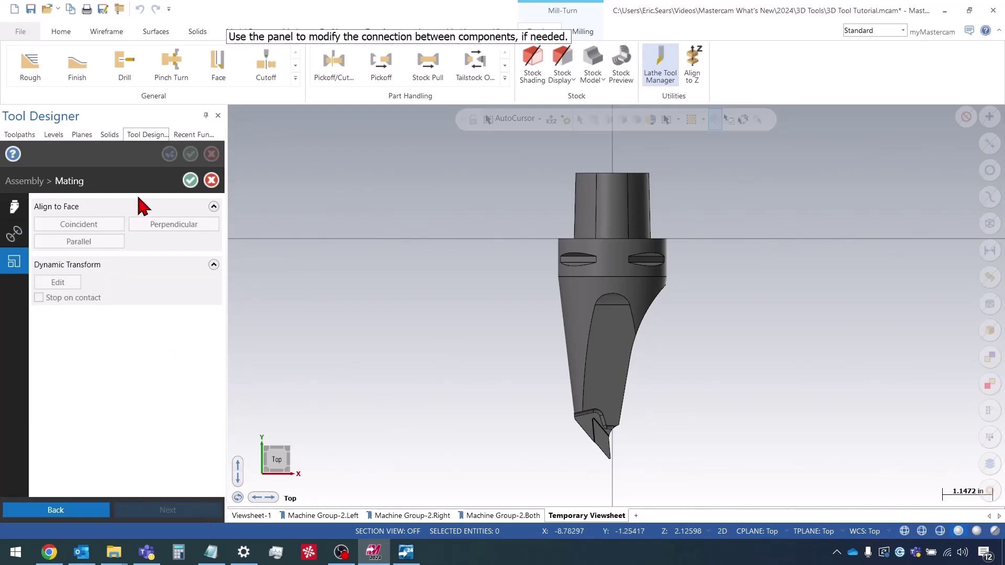
click(190, 181)
- Define an insert on the holder, using the solid insert body from the Millturn / B-Axis level as its model
right_click(97, 230)
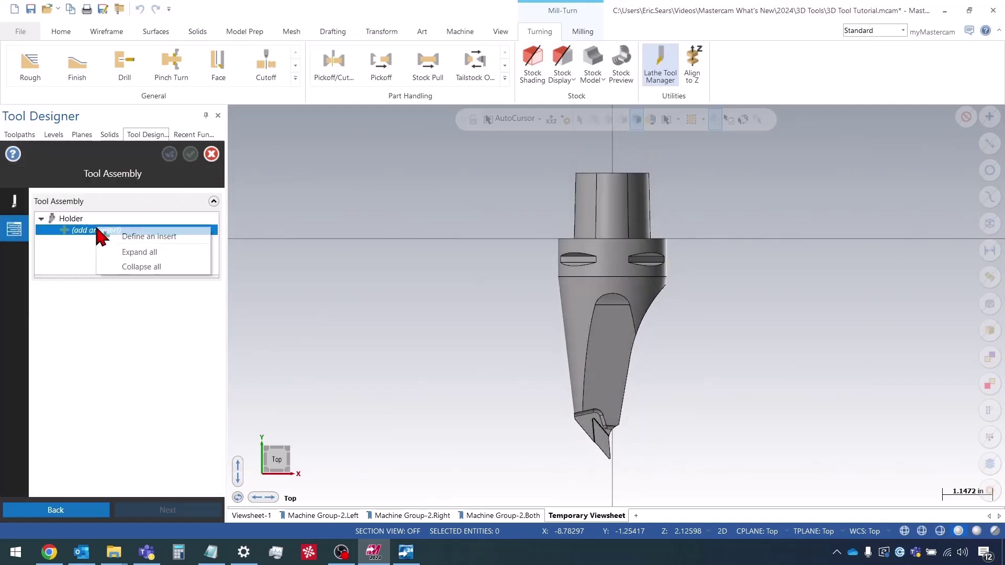
click(134, 235)
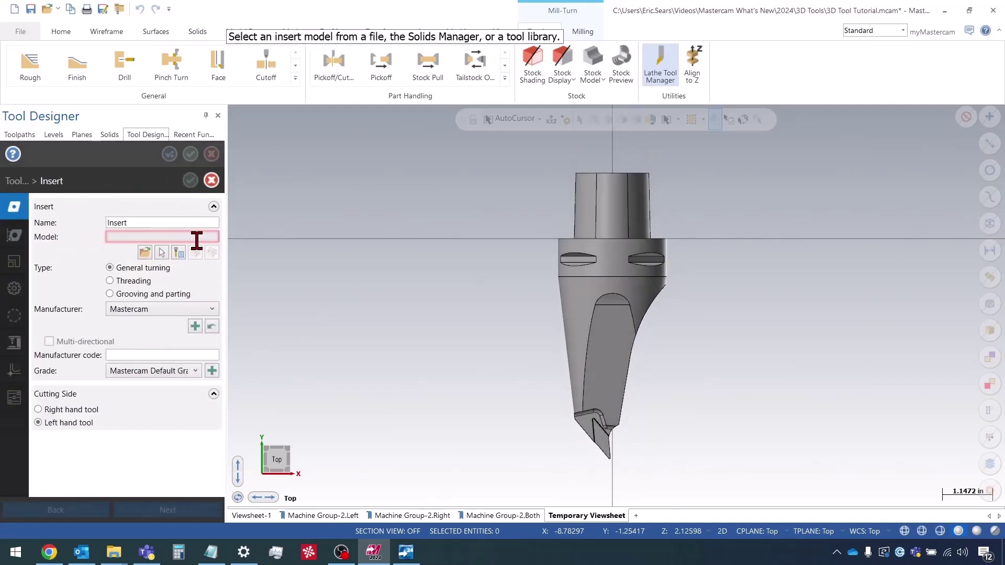
click(163, 252)
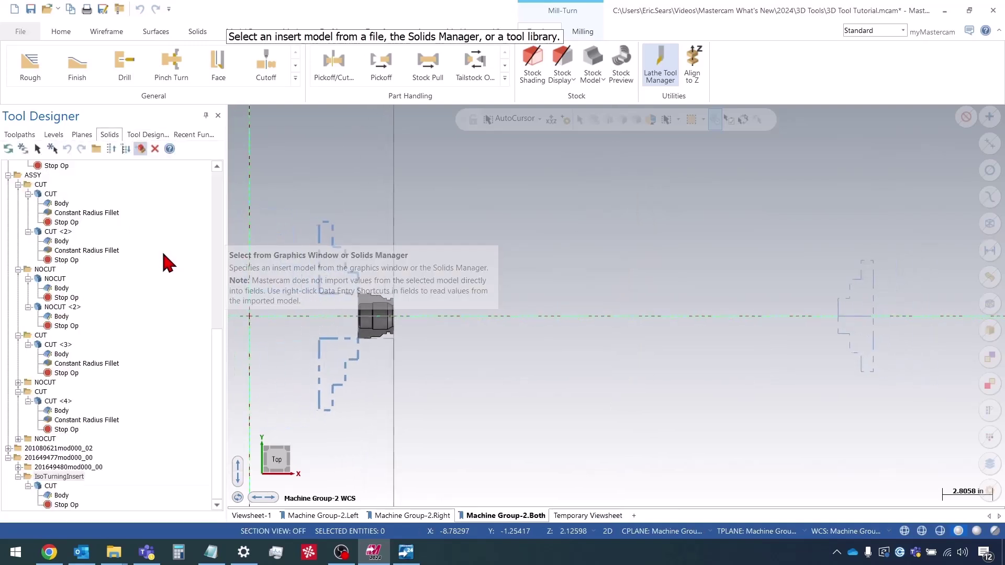
click(54, 135)
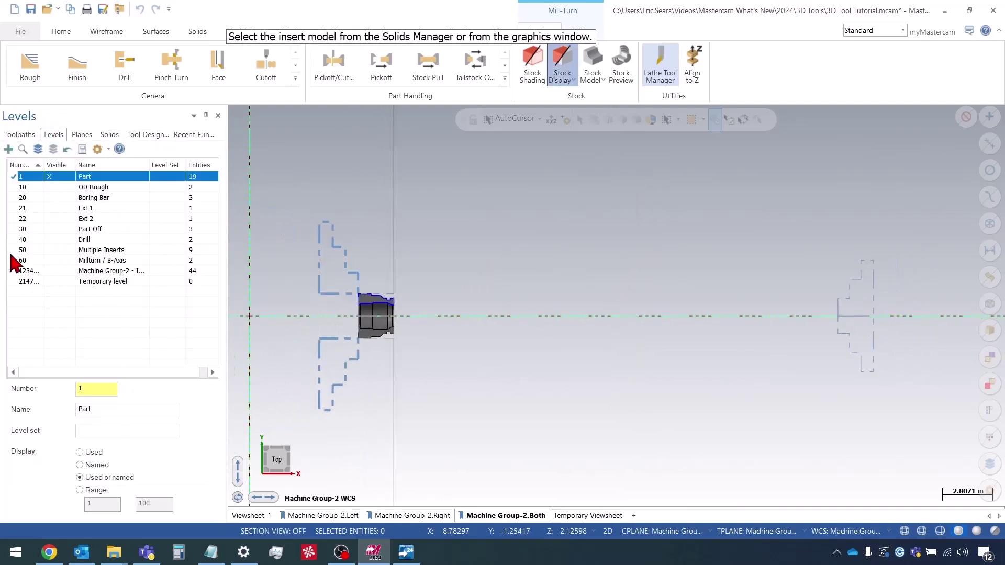
click(18, 260)
click(49, 177)
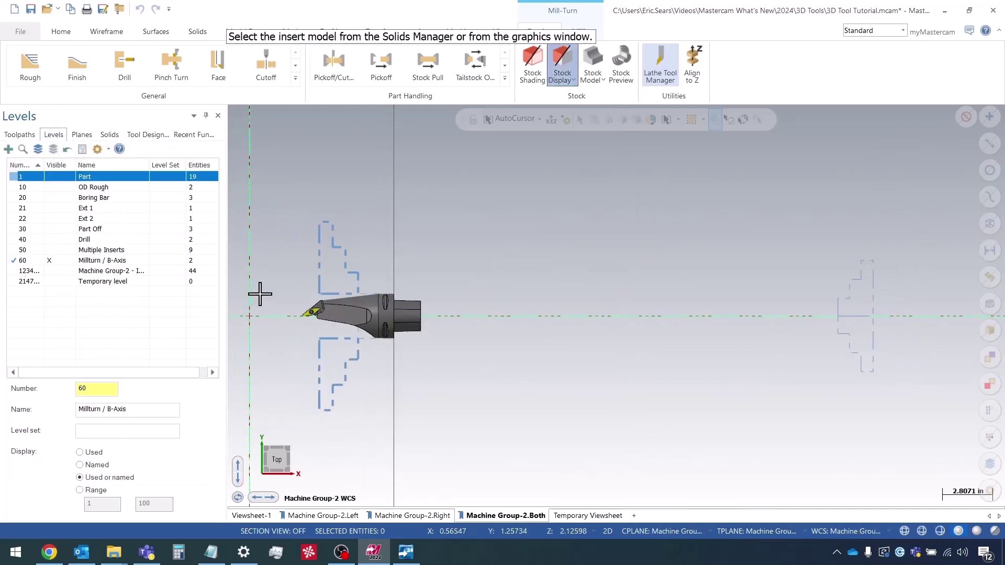
scroll(304, 318, up, 3)
click(339, 321)
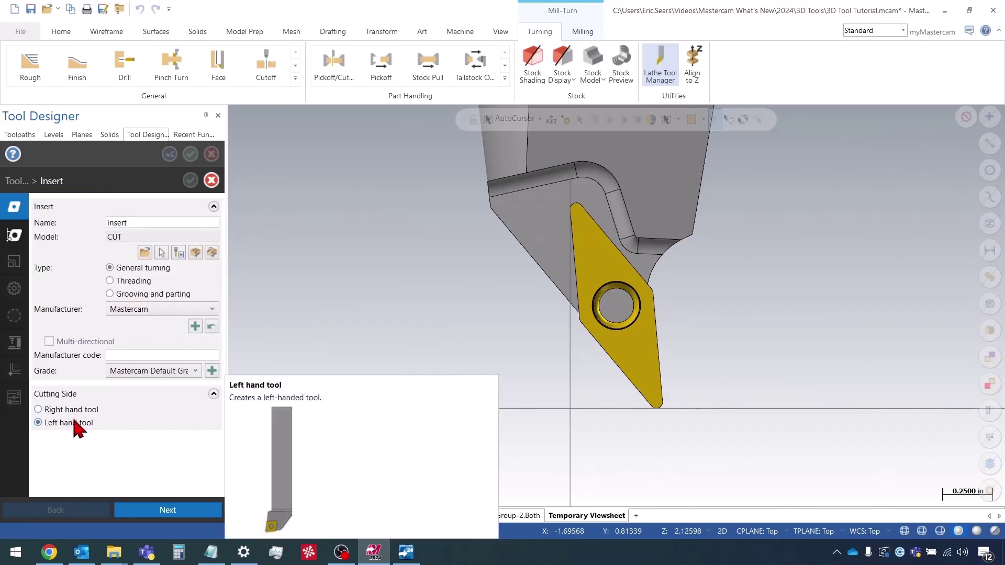
- Set the cutting definition's corner radius by picking the rounded edge at the insert's cutting tip
scroll(460, 403, down, 10)
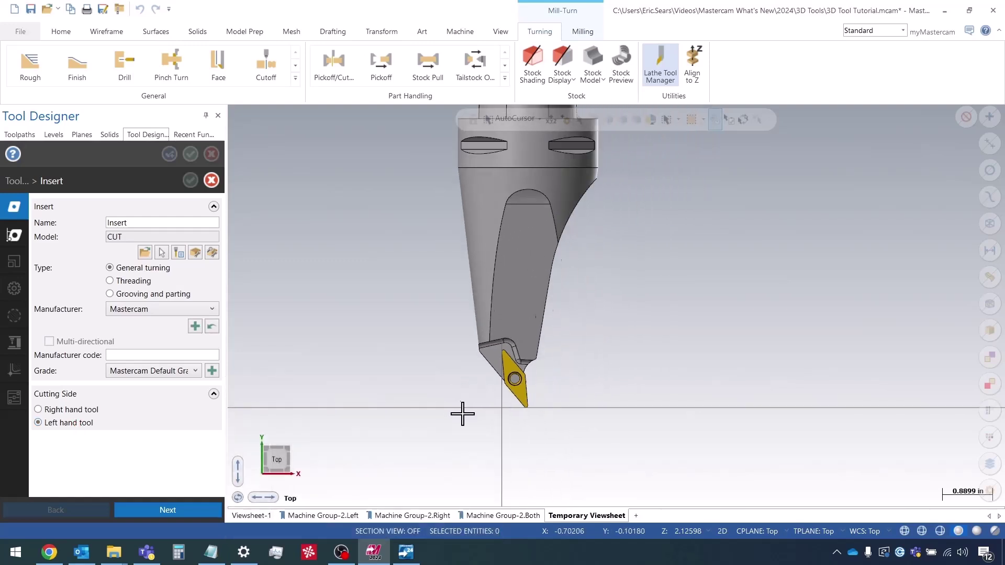
scroll(464, 418, up, 8)
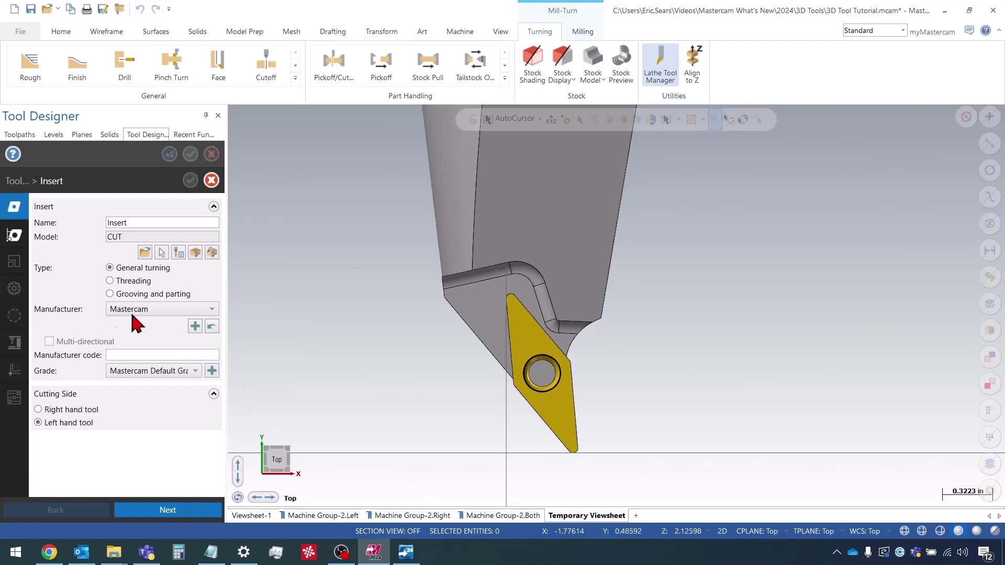
click(14, 235)
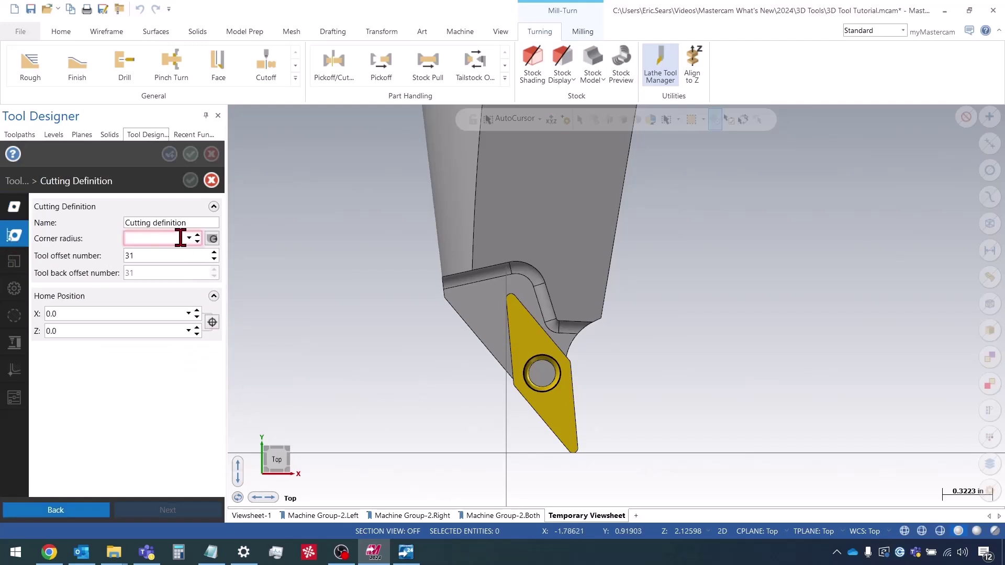
click(212, 238)
scroll(582, 456, up, 5)
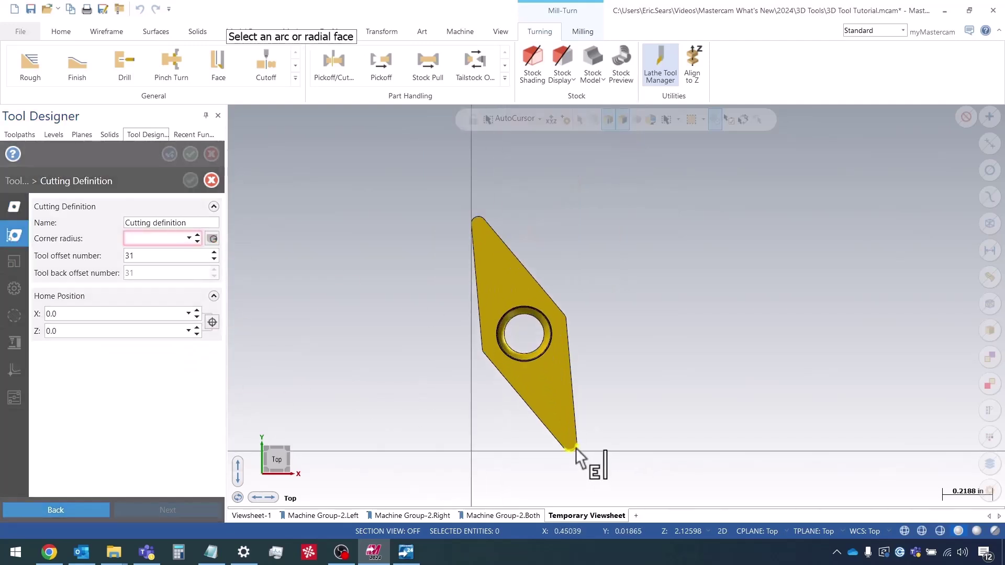
click(581, 454)
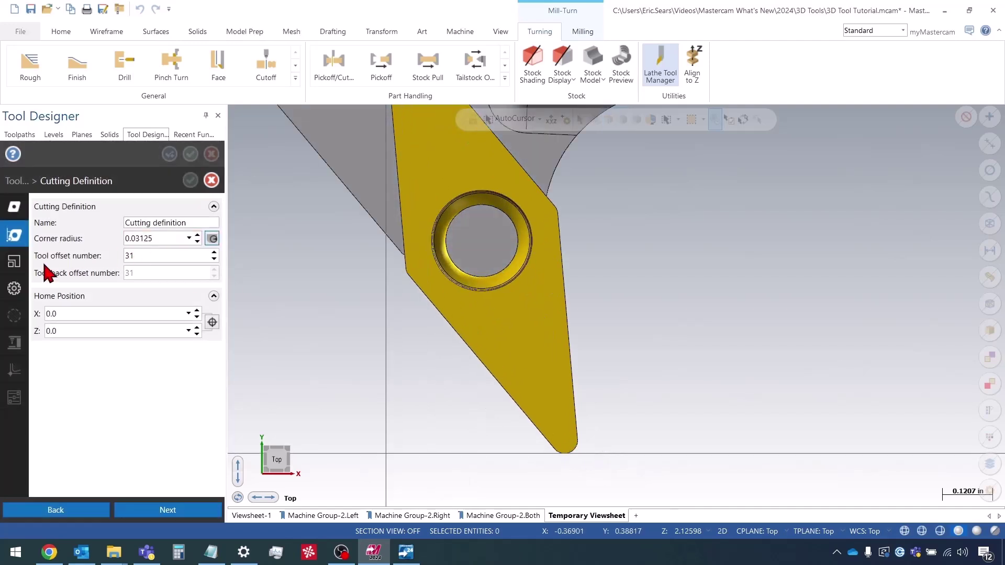
- Set the insert's cutting plane to the named Top plane and check where it crosses the insert
click(14, 261)
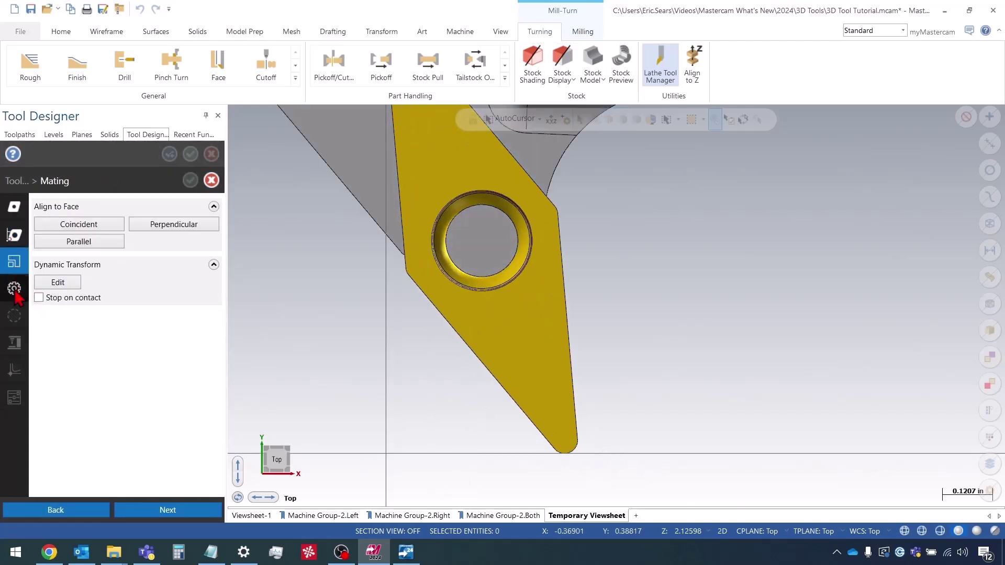
click(14, 288)
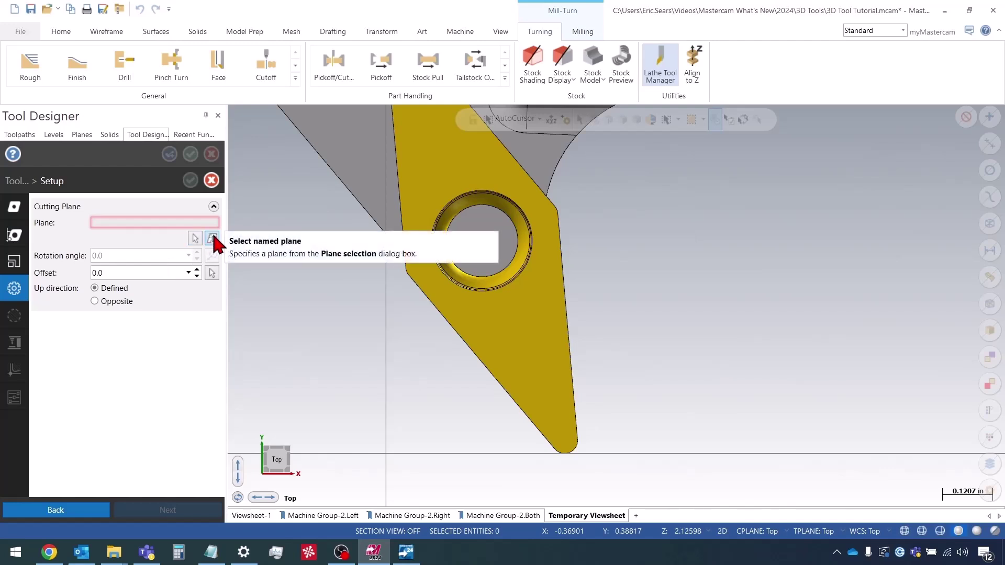
scroll(602, 298, down, 5)
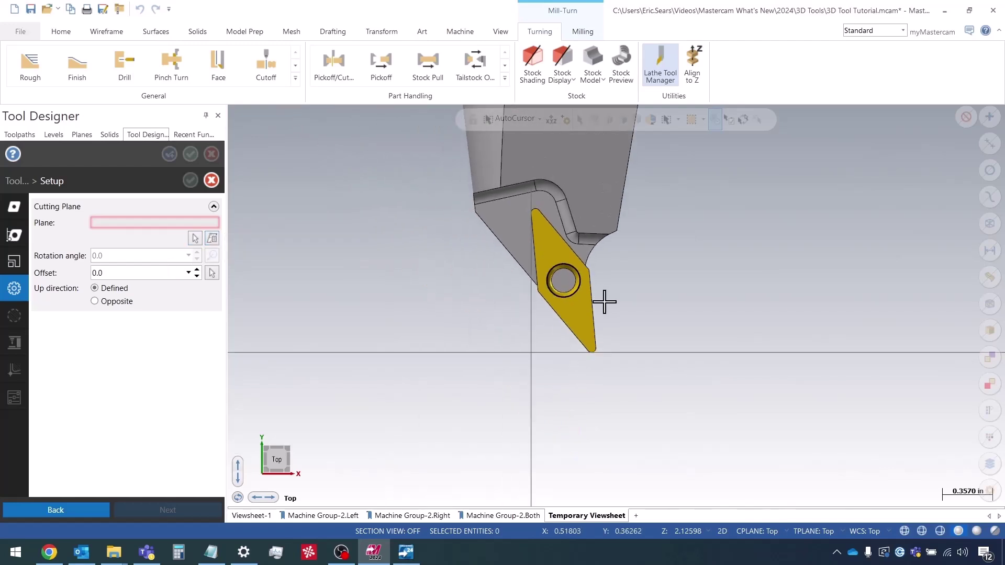
click(212, 238)
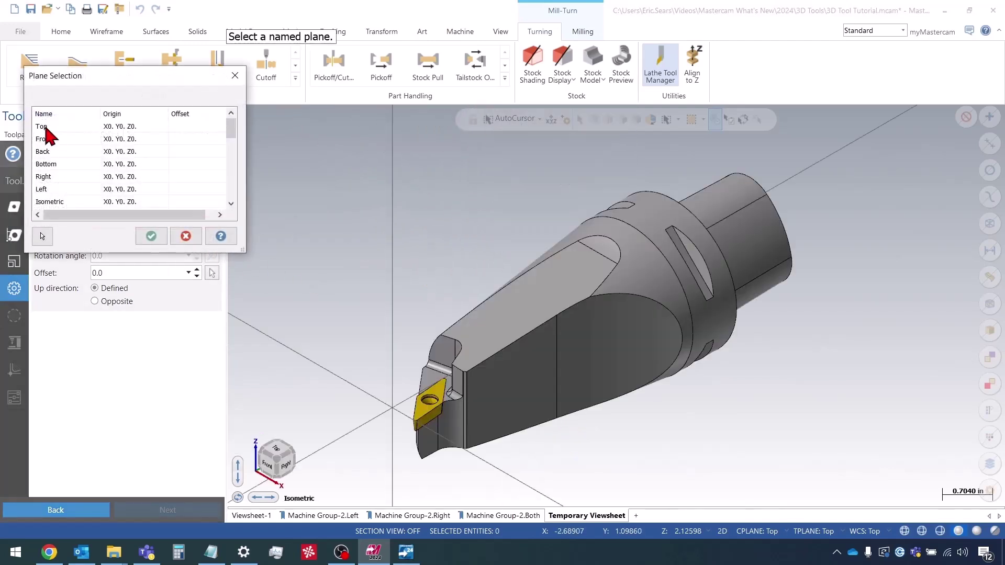
click(45, 127)
click(151, 236)
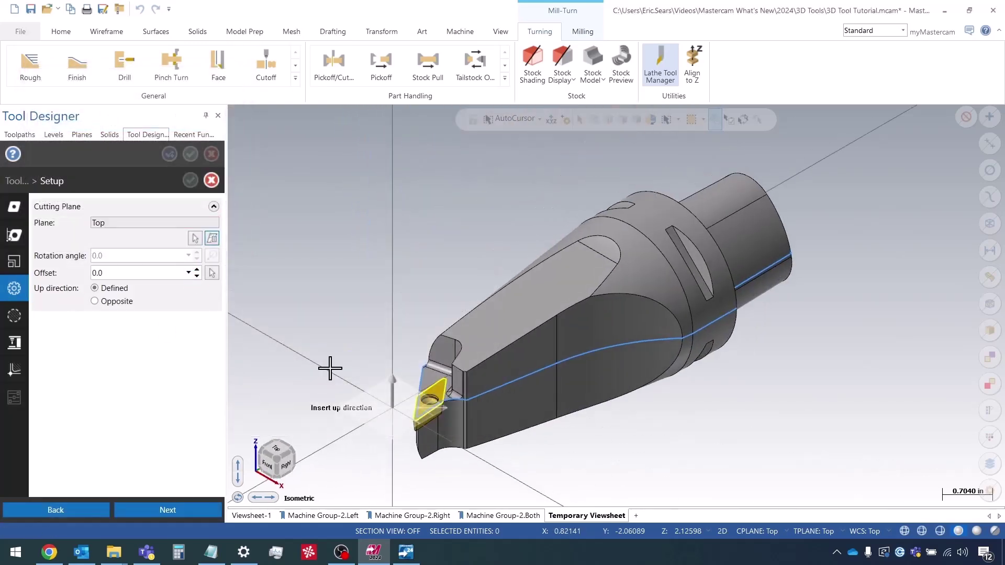
scroll(366, 380, up, 10)
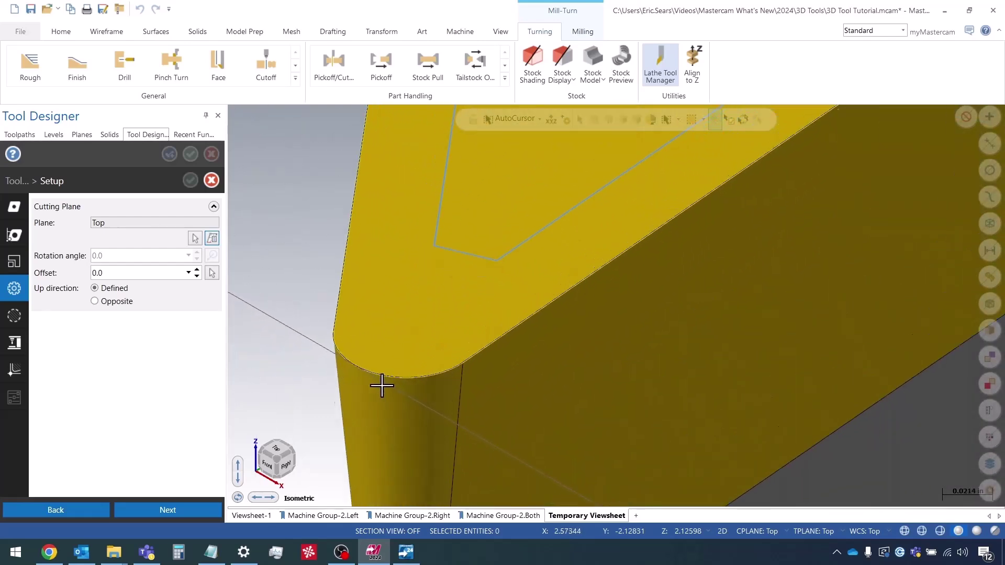
scroll(382, 385, down, 5)
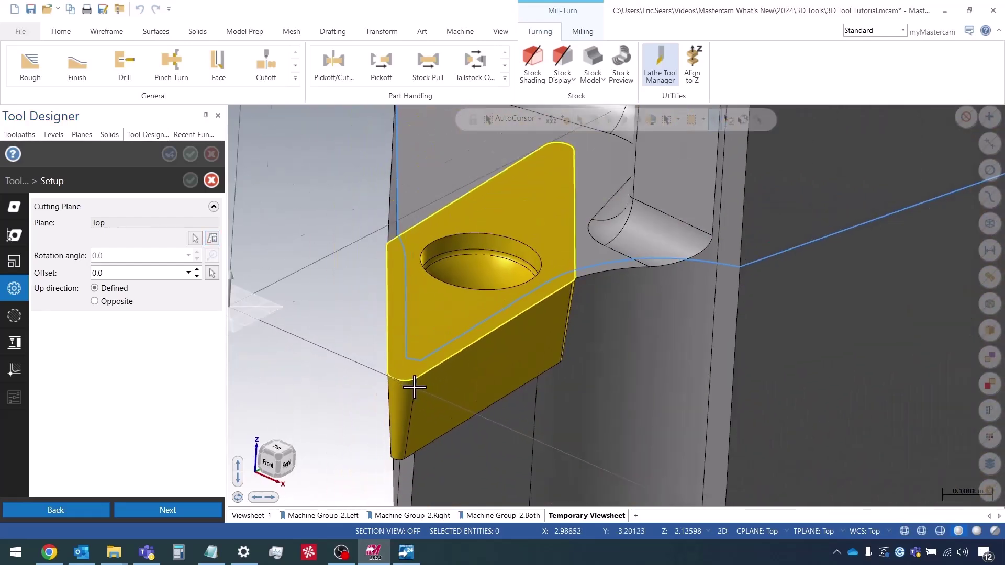
scroll(414, 387, down, 5)
middle_drag(414, 387, 433, 326)
scroll(422, 393, down, 3)
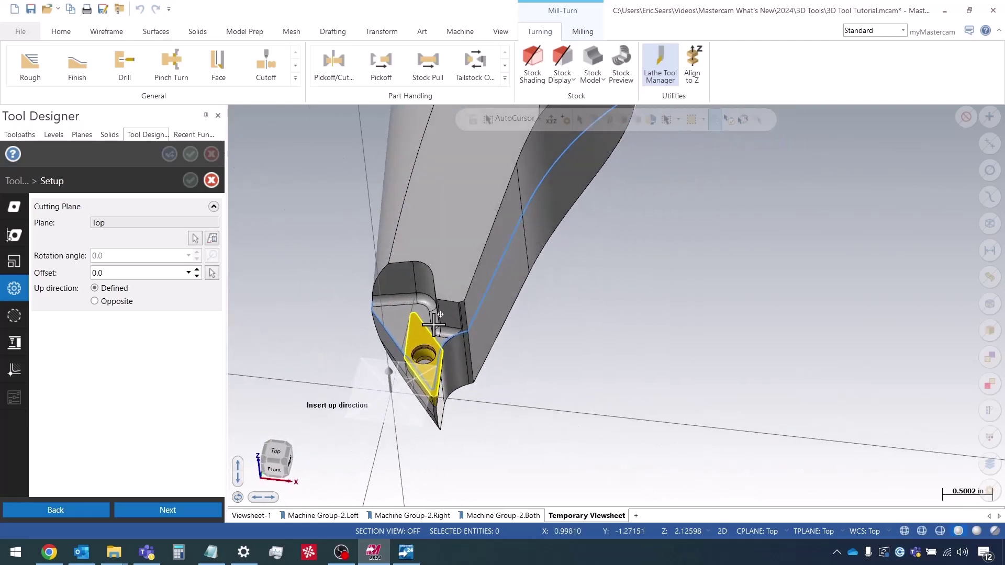
- Set the tool's machine orientation to a horizontal mounting position with Reverse enabled
click(14, 315)
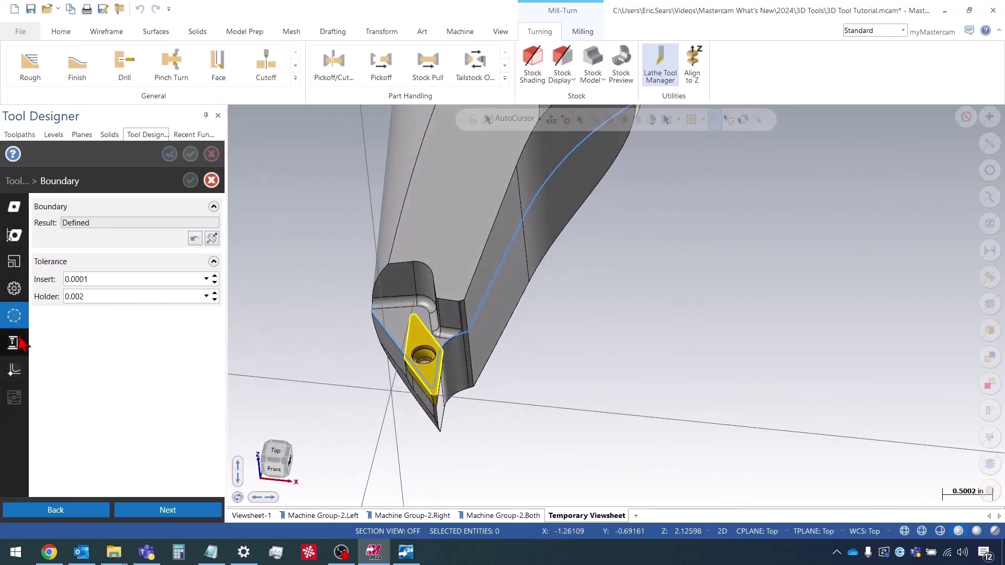
click(14, 342)
scroll(574, 347, down, 4)
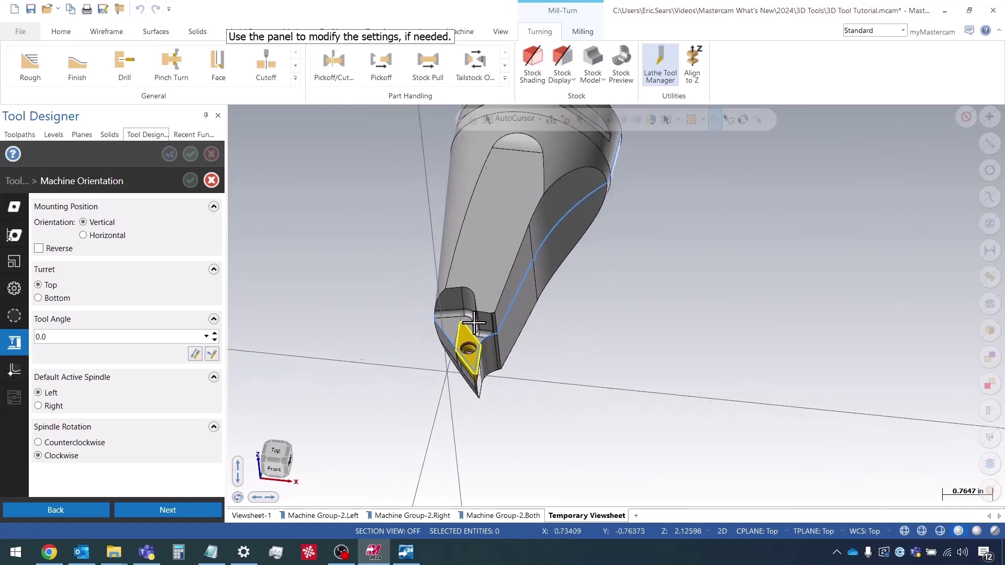
right_click(509, 310)
click(551, 372)
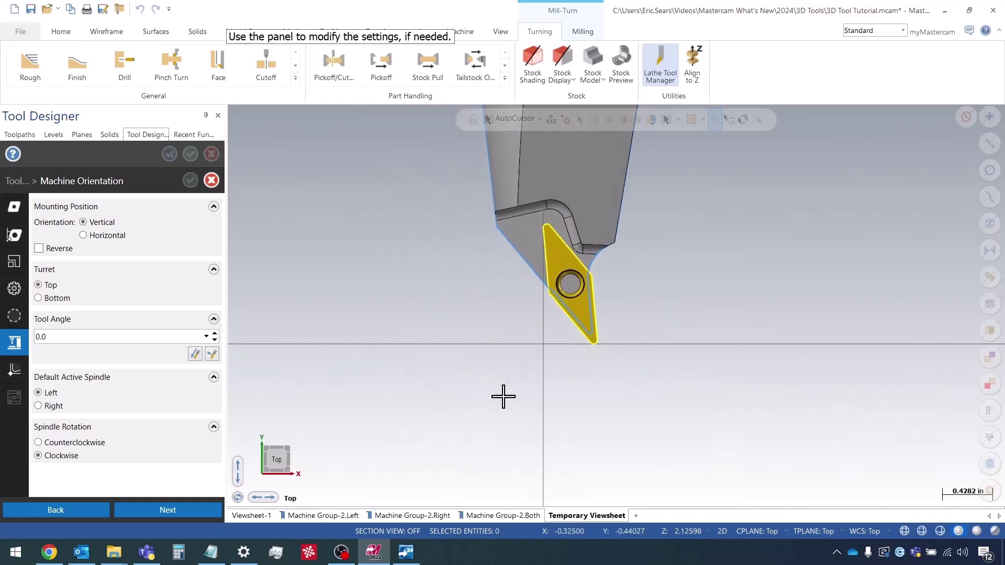
scroll(502, 397, down, 5)
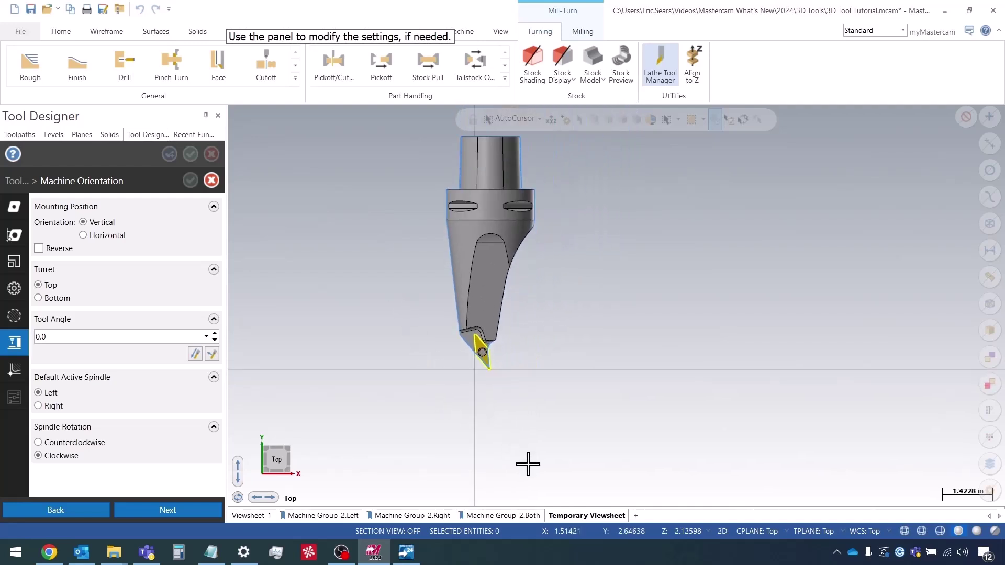
scroll(520, 459, up, 1)
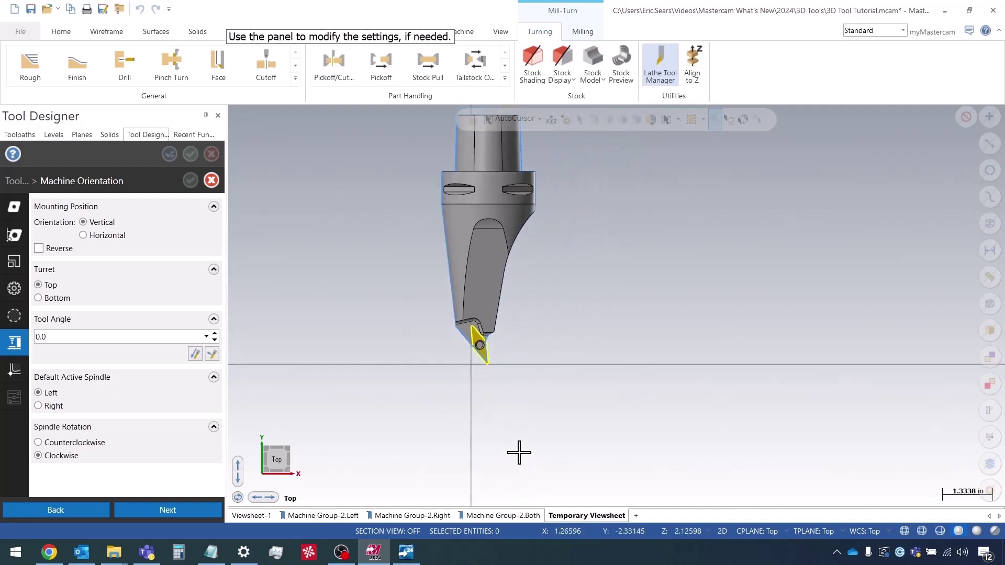
mouse_move(124, 243)
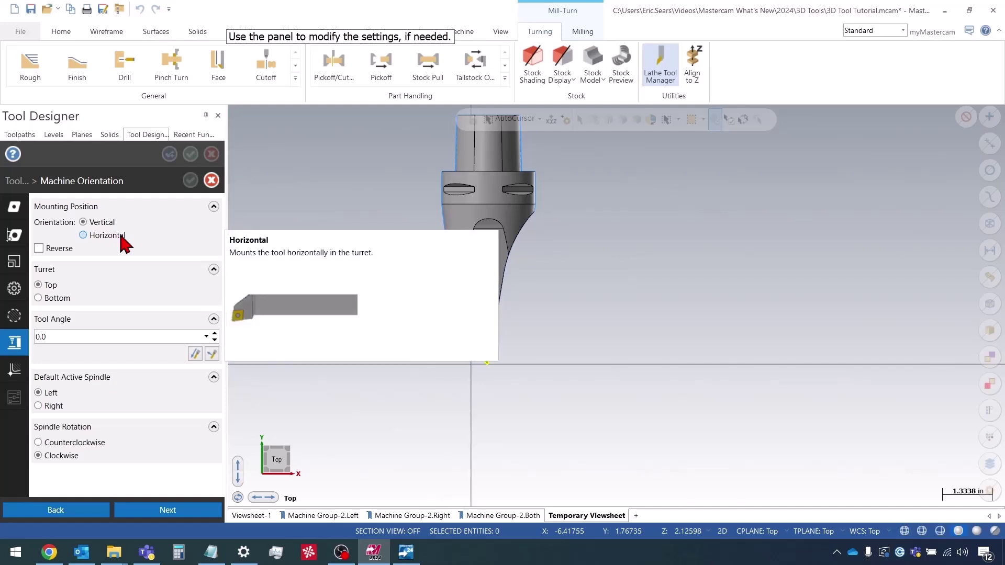
click(121, 236)
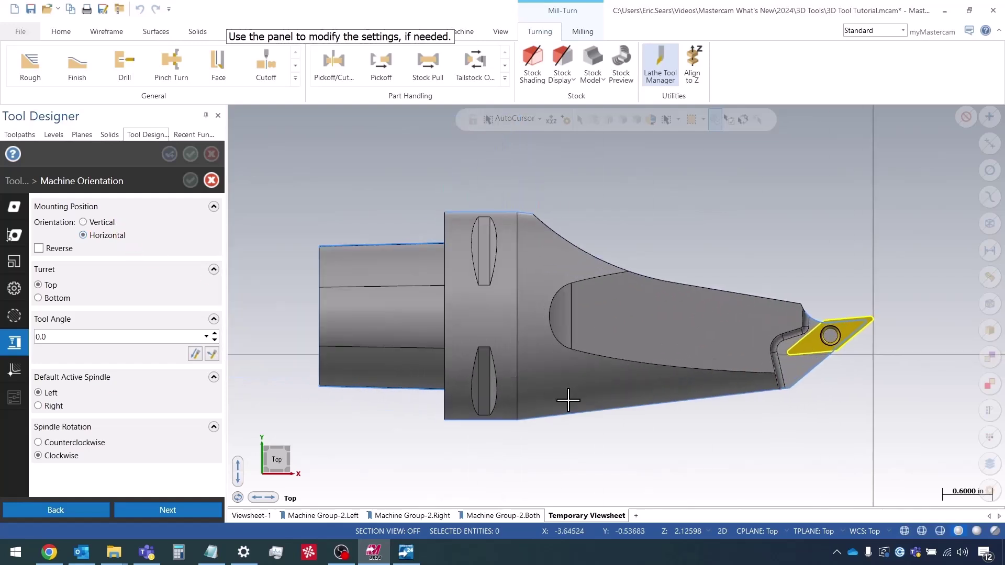
click(58, 249)
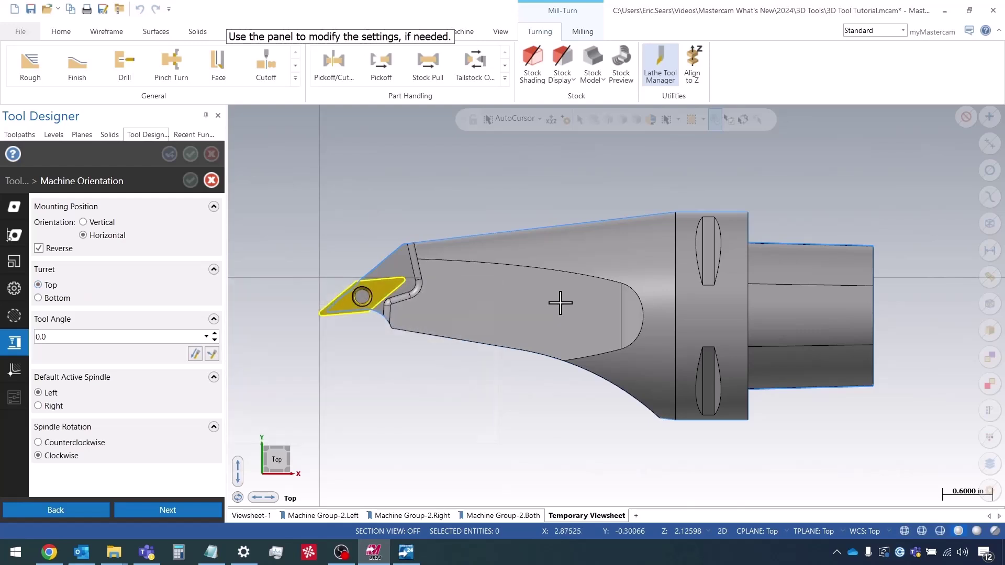
scroll(402, 195, down, 2)
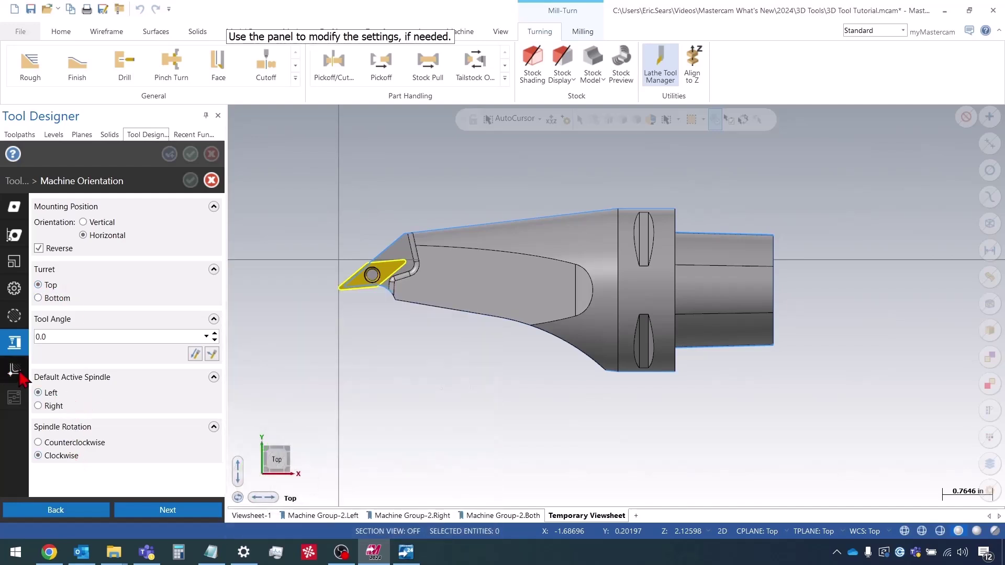
- Define the tool center from the two straight insert edges meeting at the cutting tip and set the corner compensation to Quadrant 1
click(202, 515)
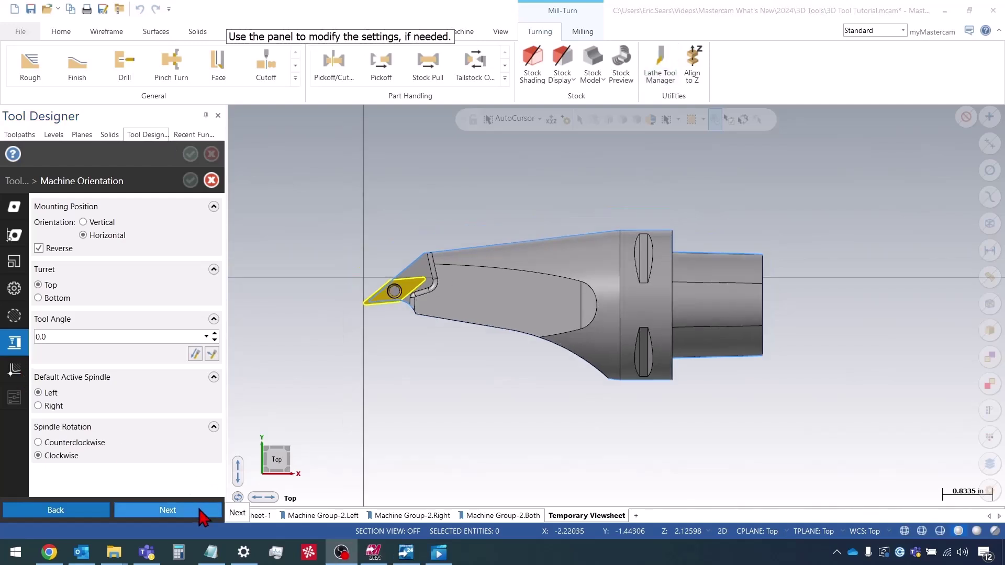
click(201, 514)
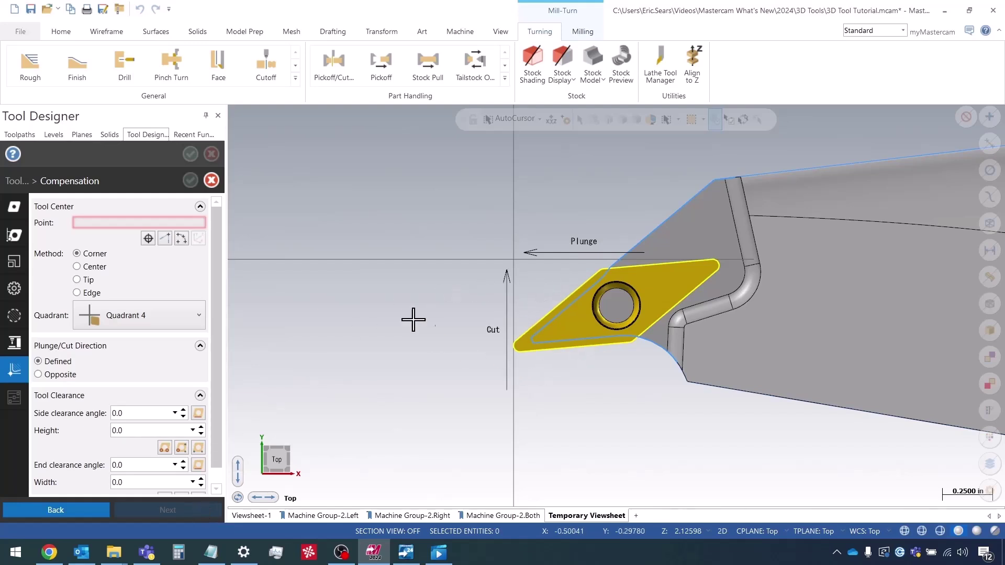
click(165, 238)
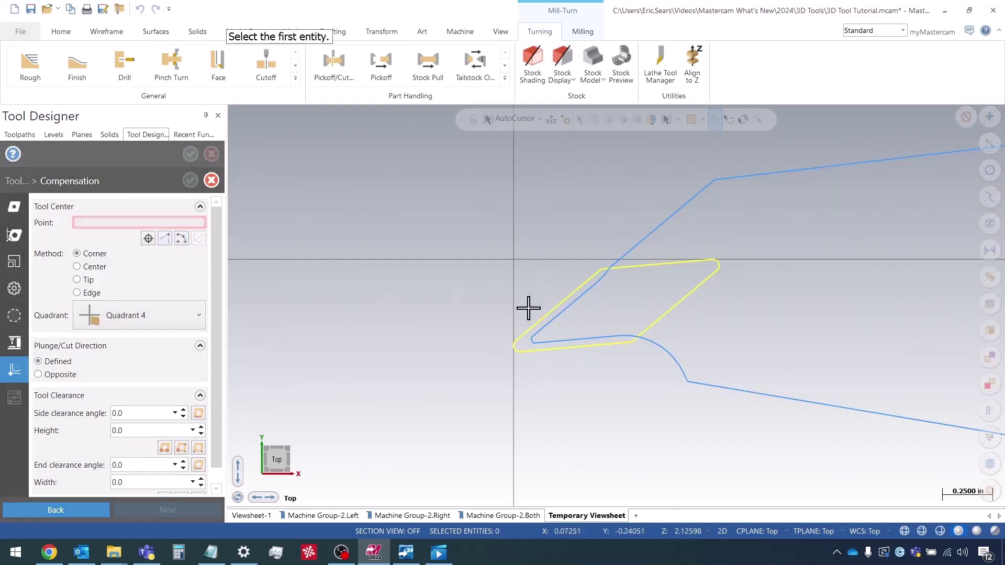
click(533, 326)
click(540, 351)
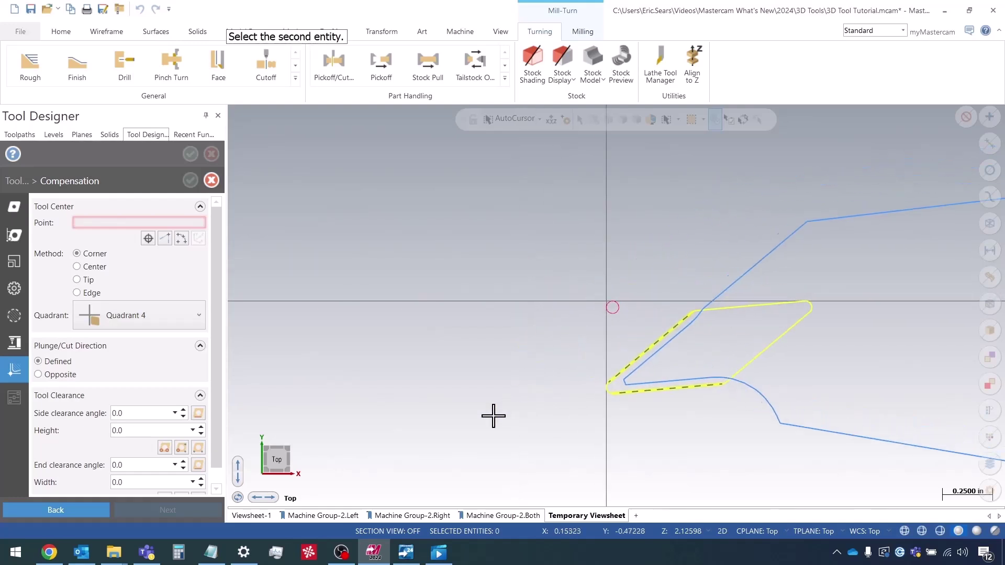
click(670, 387)
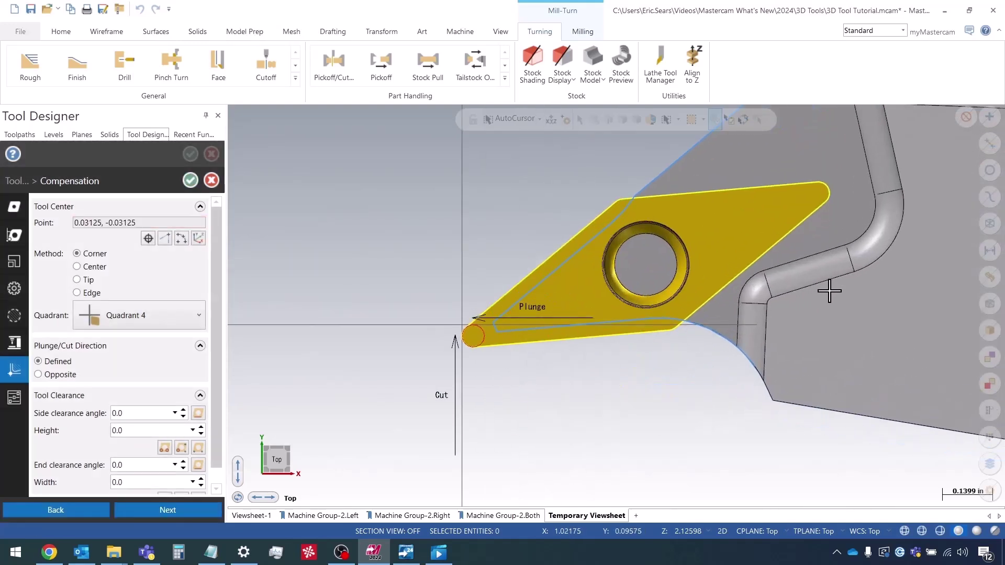
click(146, 323)
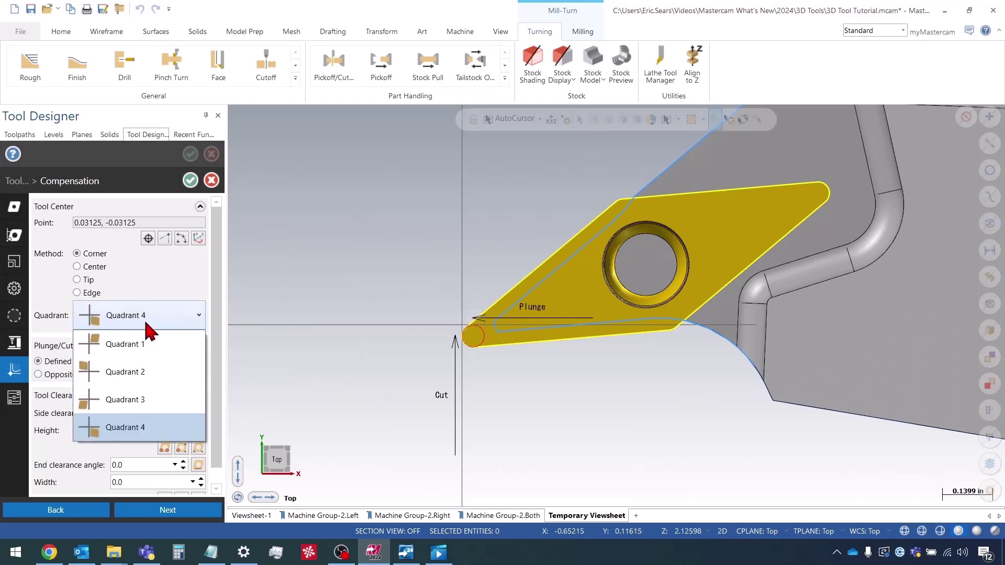
click(154, 345)
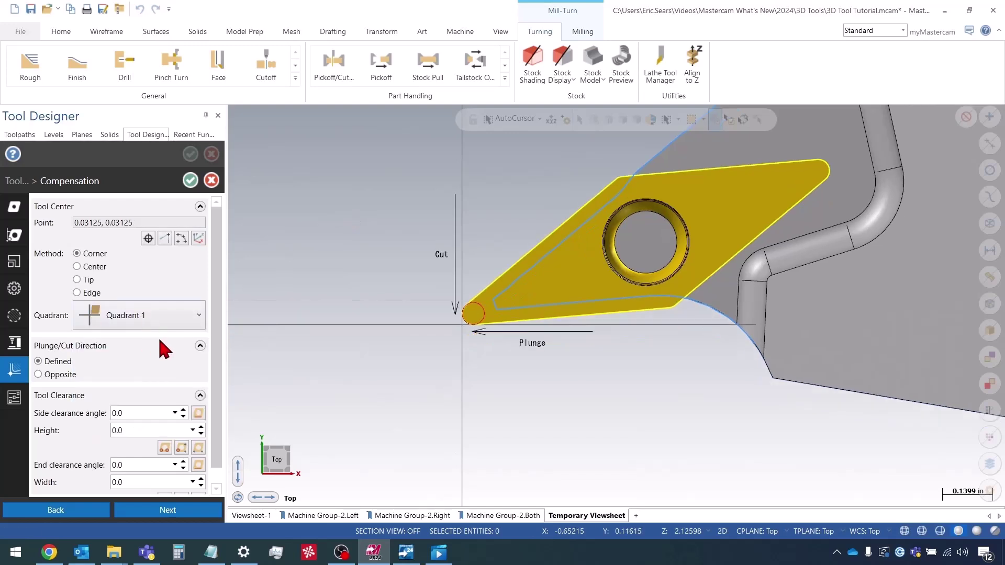
scroll(385, 261, down, 1)
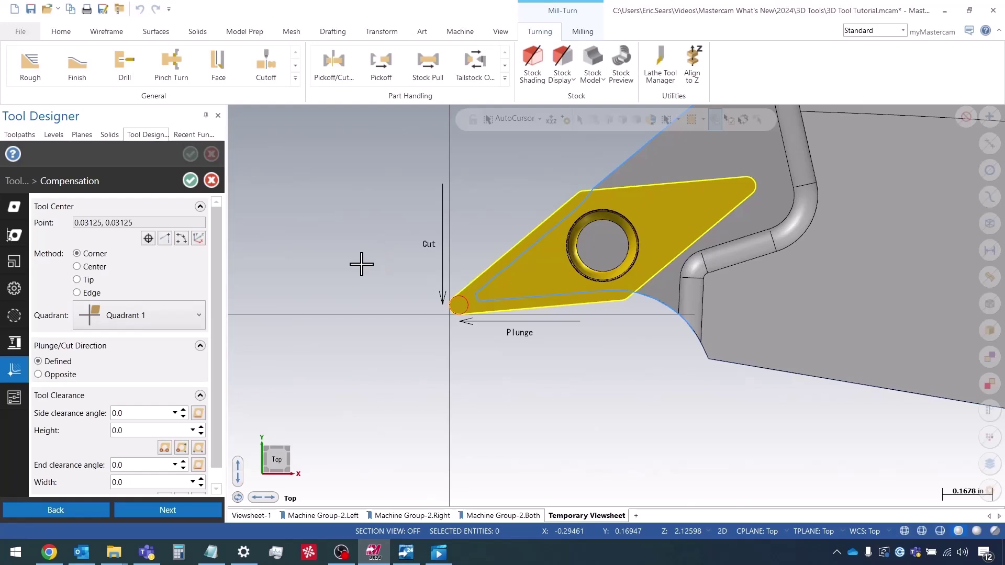
click(295, 78)
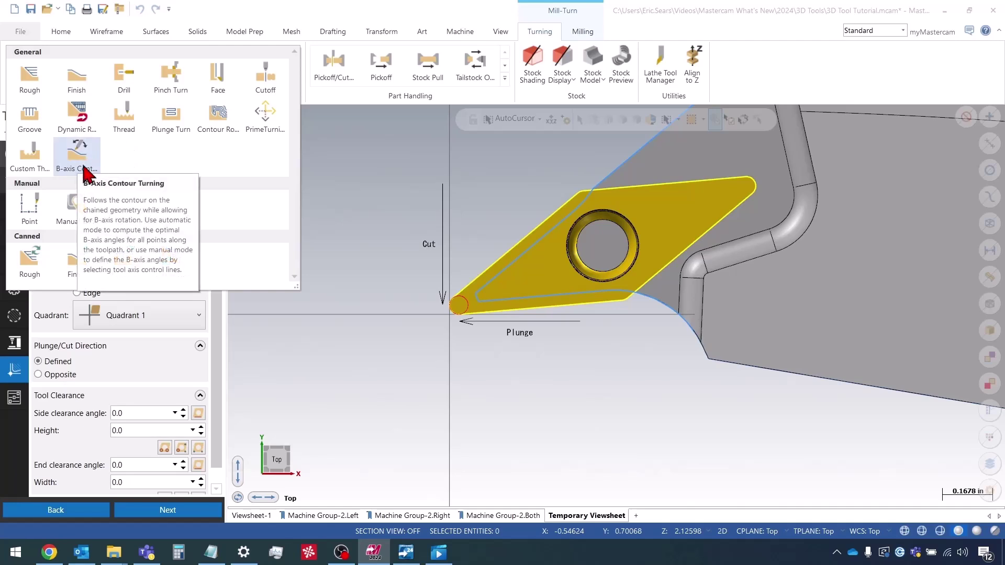
click(796, 60)
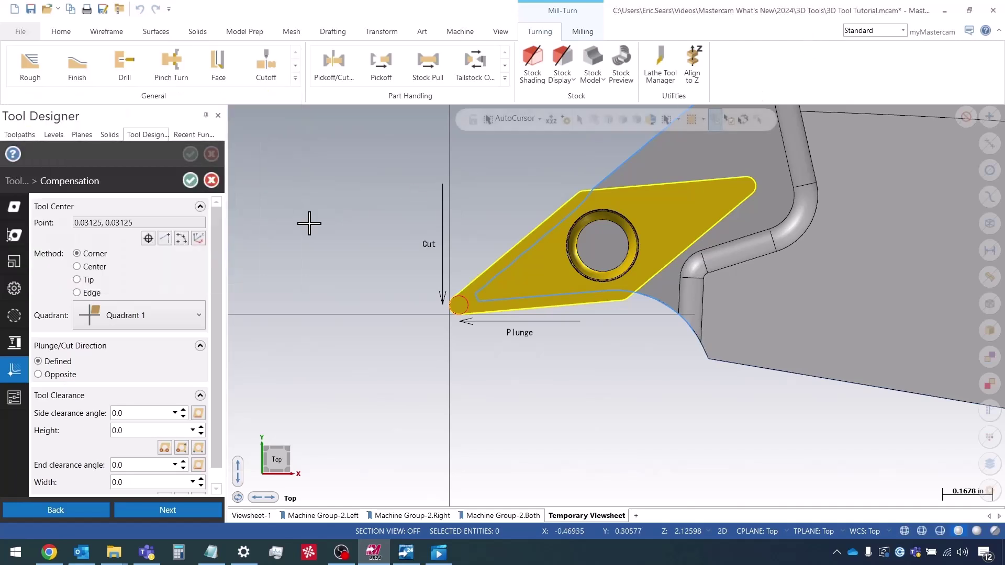
- Change the tool center compensation method to Center
click(101, 266)
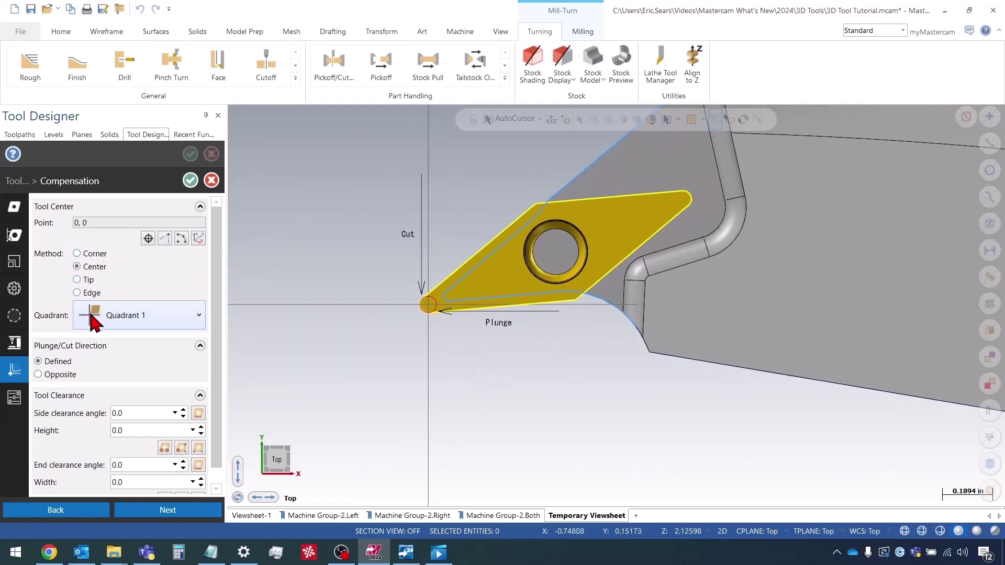
scroll(323, 361, down, 1)
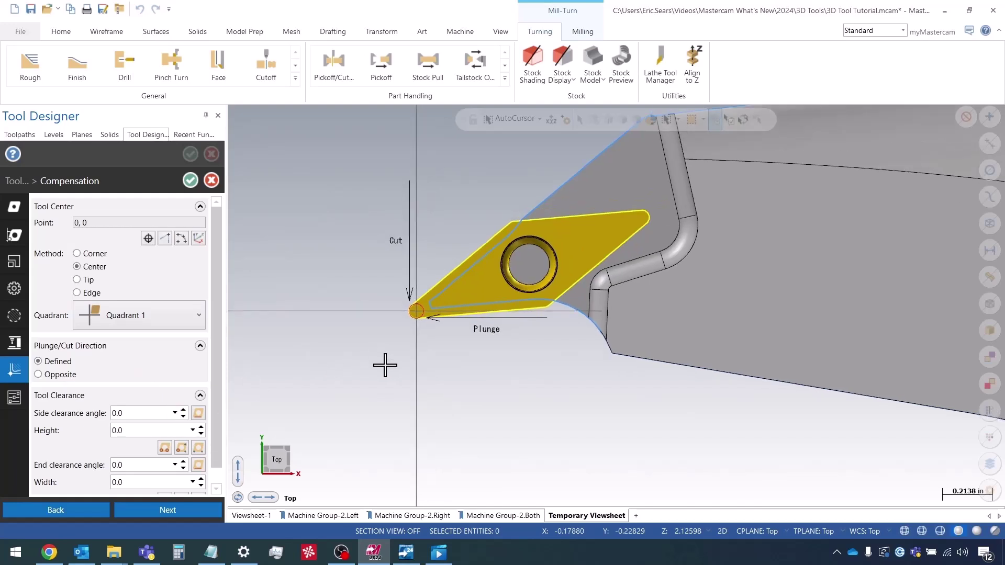
- Pick the insert's straight tip edges for the side and end clearance angles, and set the clearance height and width to 1.0
mouse_move(136, 413)
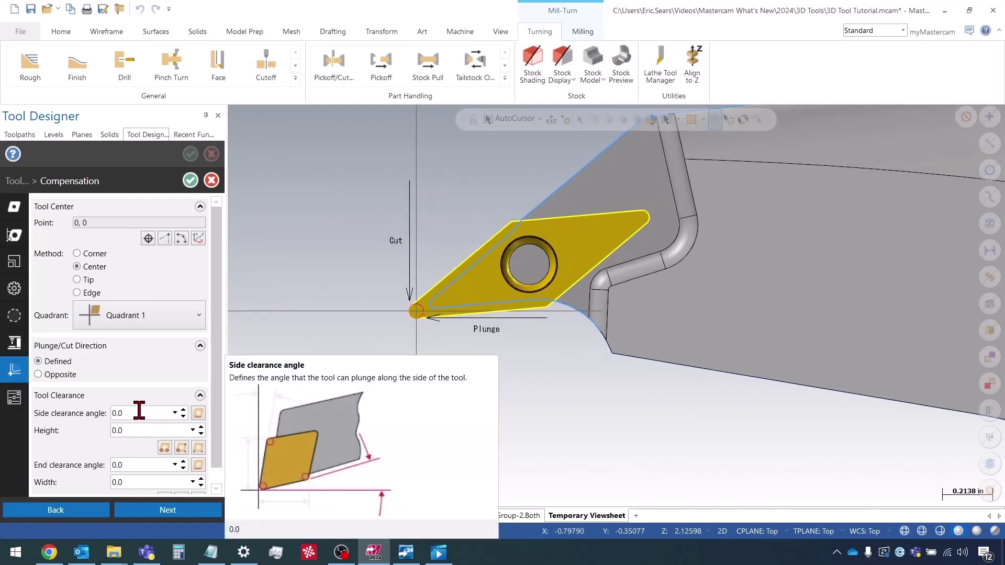
click(199, 414)
click(443, 318)
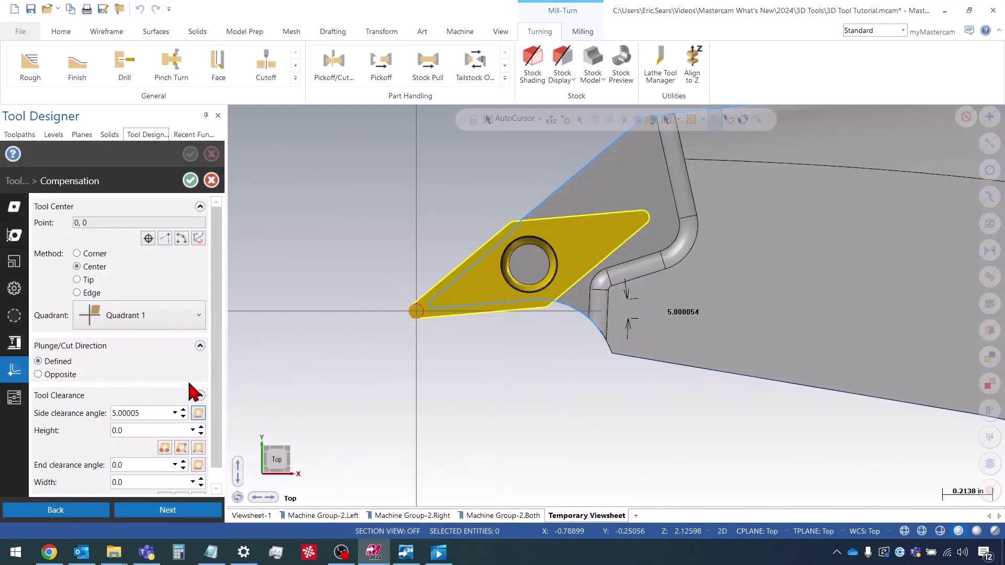
click(199, 464)
click(442, 273)
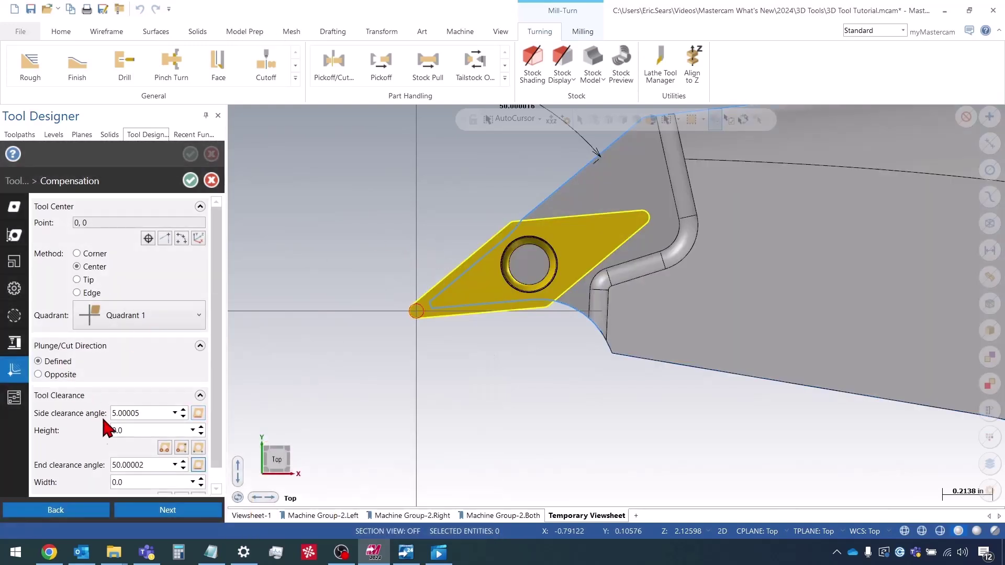
click(133, 428)
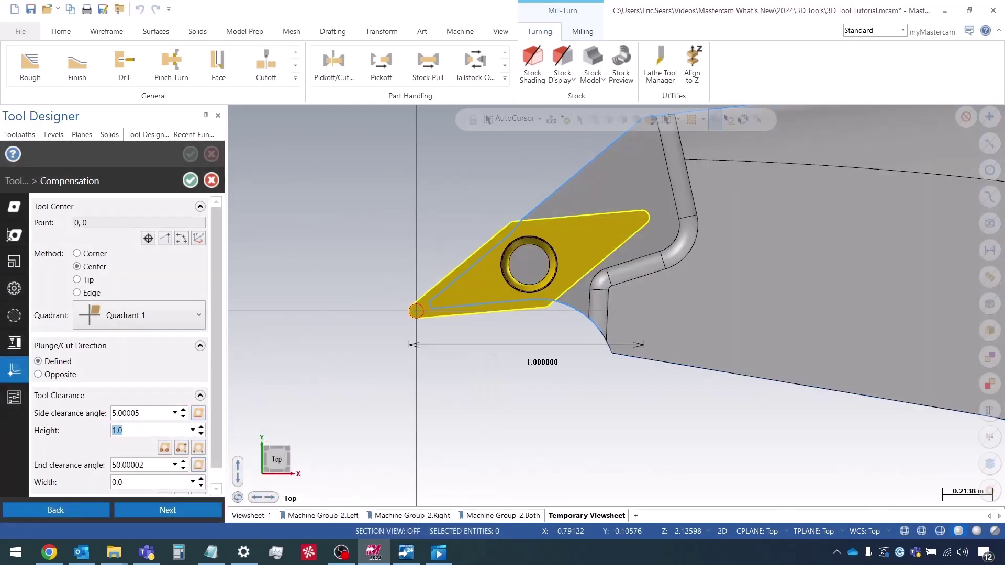
click(153, 482)
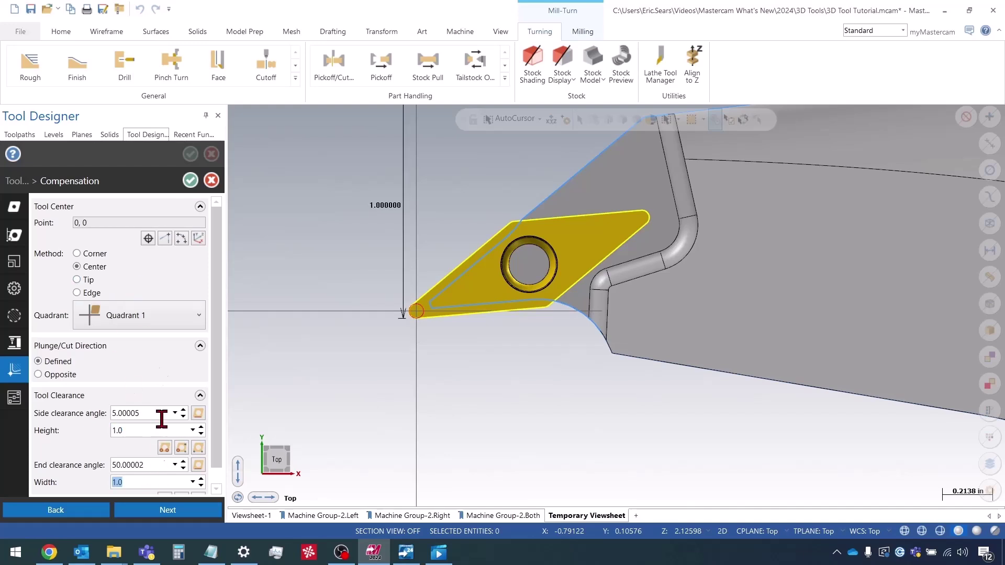
- Accept the default cutting parameters, finish the tool assembly and close the Tool Manager
click(183, 510)
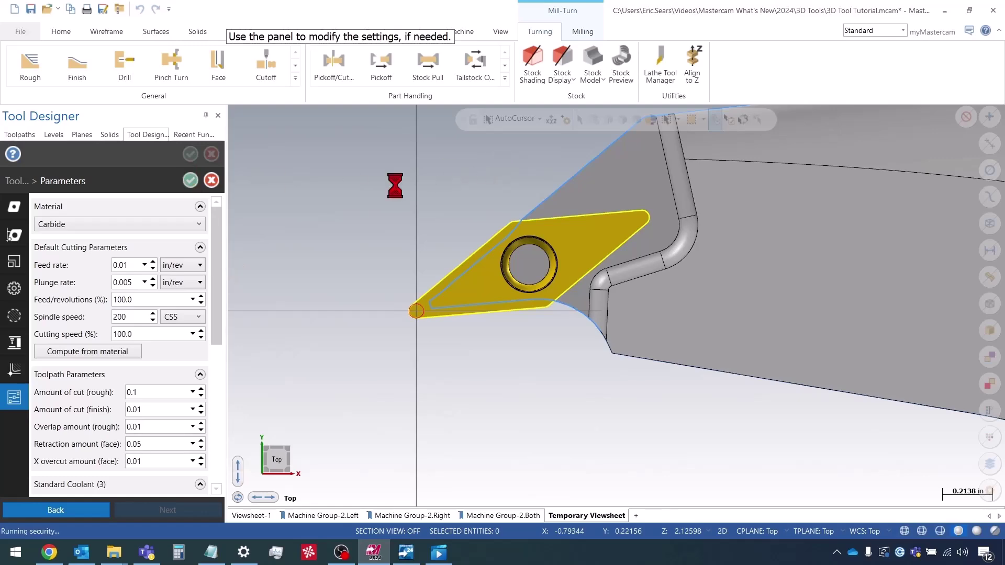
key(Return)
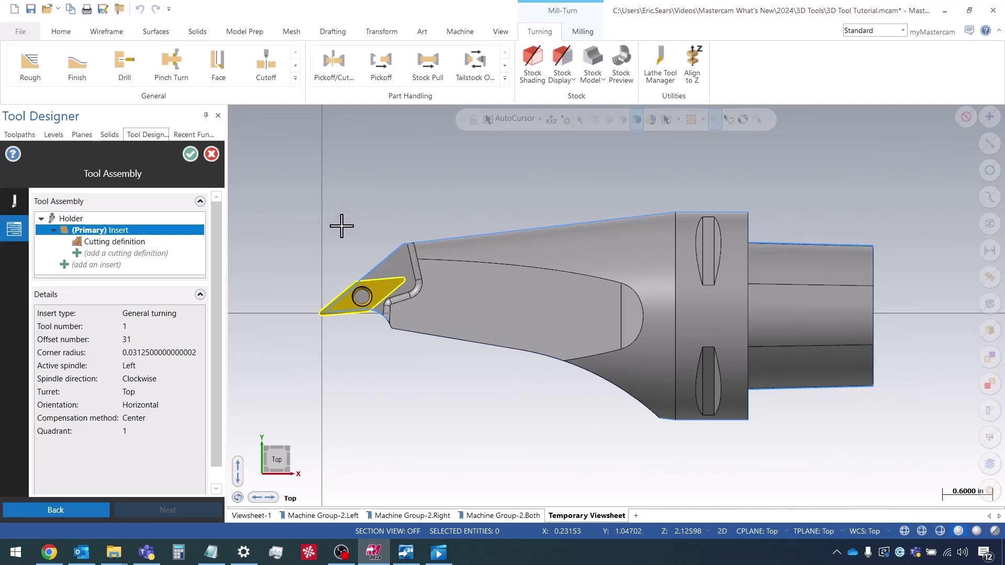
click(189, 155)
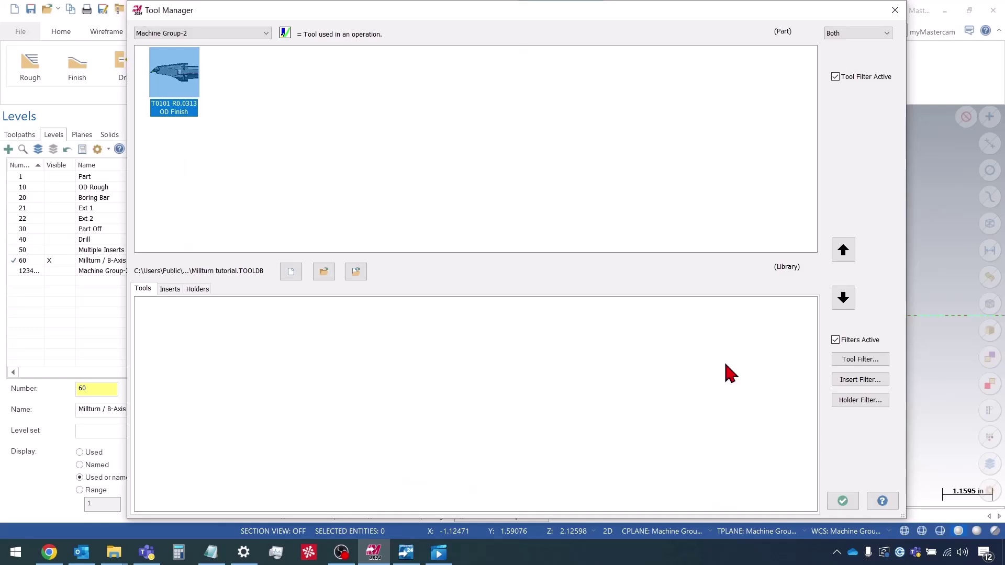
click(843, 501)
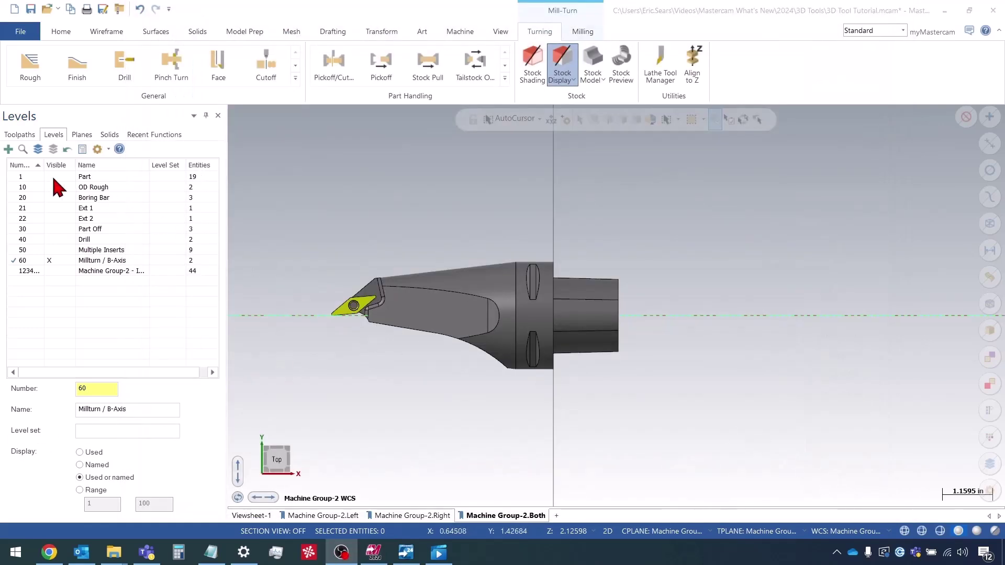
- Make level 1 (Part) the main level and hide the Millturn / B-Axis level
click(11, 178)
click(51, 260)
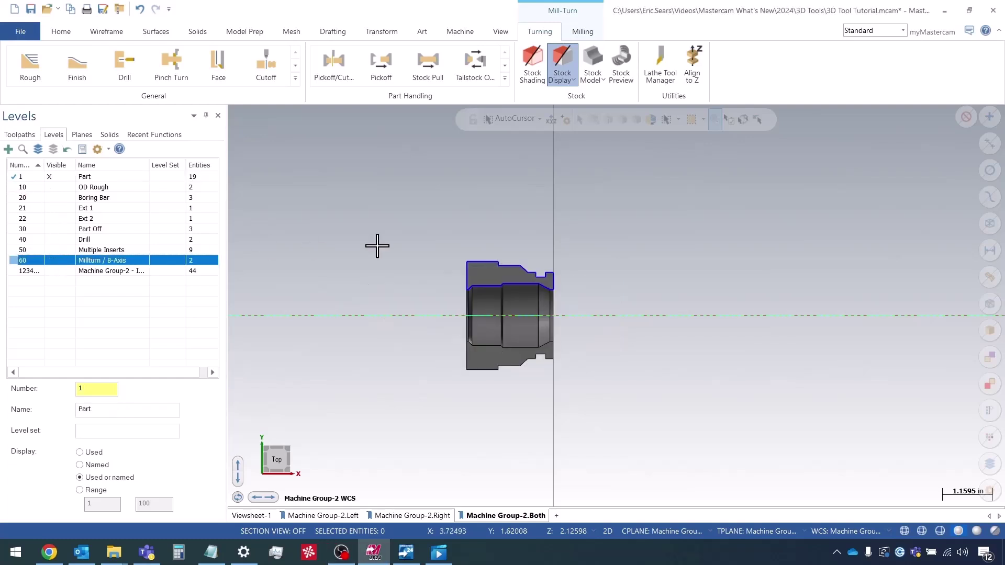
scroll(508, 264, up, 3)
- Show the toolpath list for Machine Group-2 and display the stock and chuck boundaries around the part
click(27, 133)
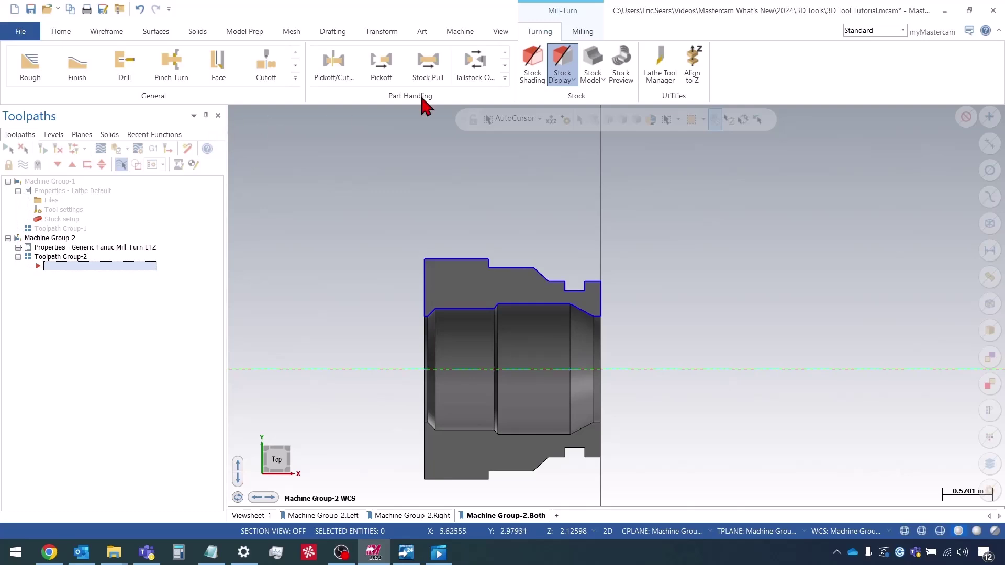
click(570, 59)
scroll(278, 305, up, 5)
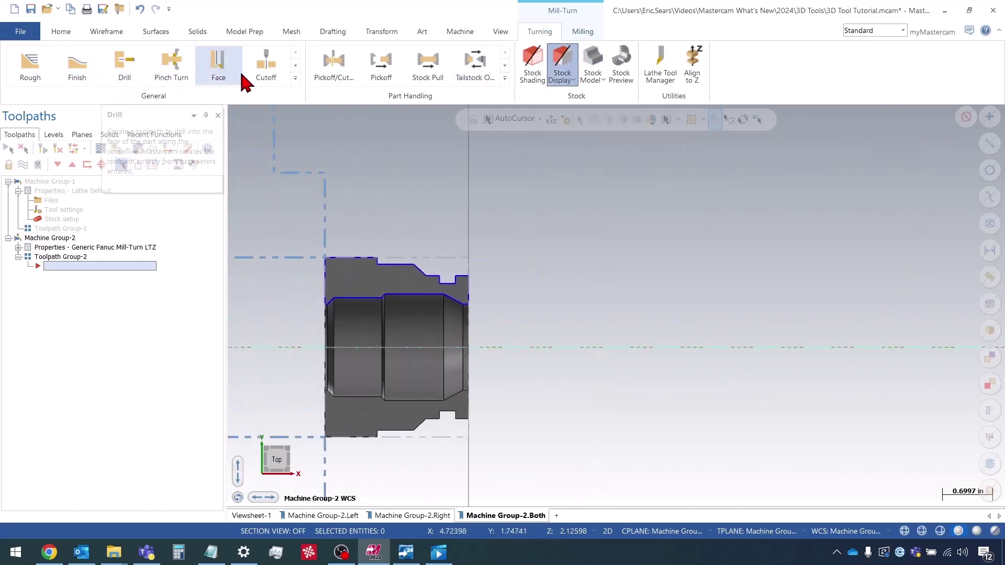
- Create a Rough turning toolpath and partially chain the outer profile from the front diameter to the shoulder at the largest diameter
click(295, 78)
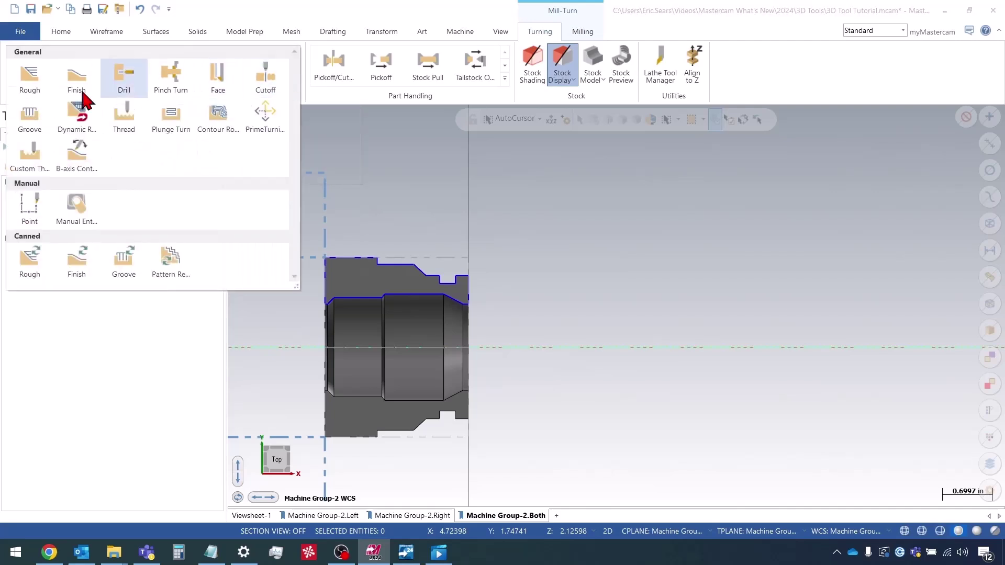
click(29, 76)
scroll(416, 261, up, 5)
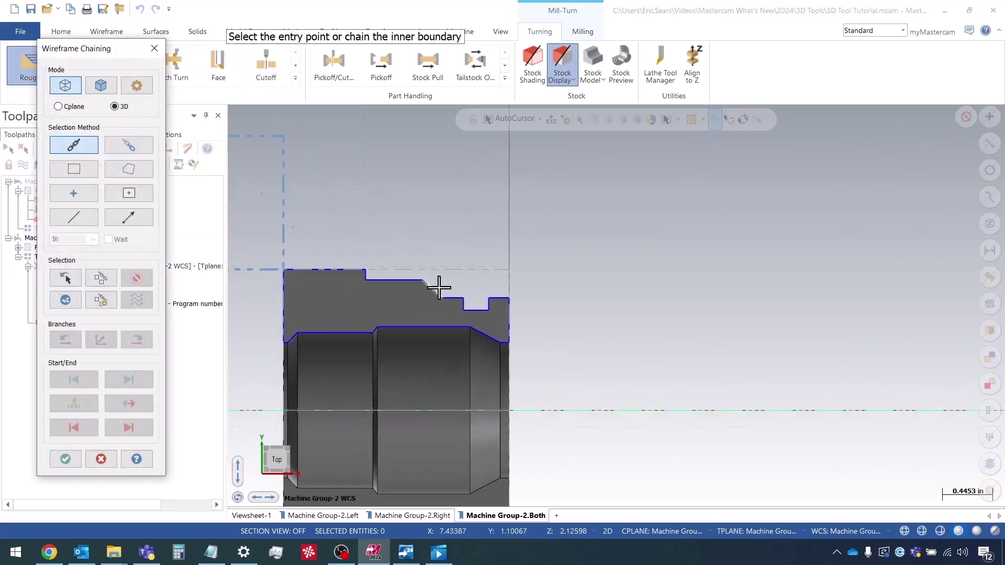
click(548, 302)
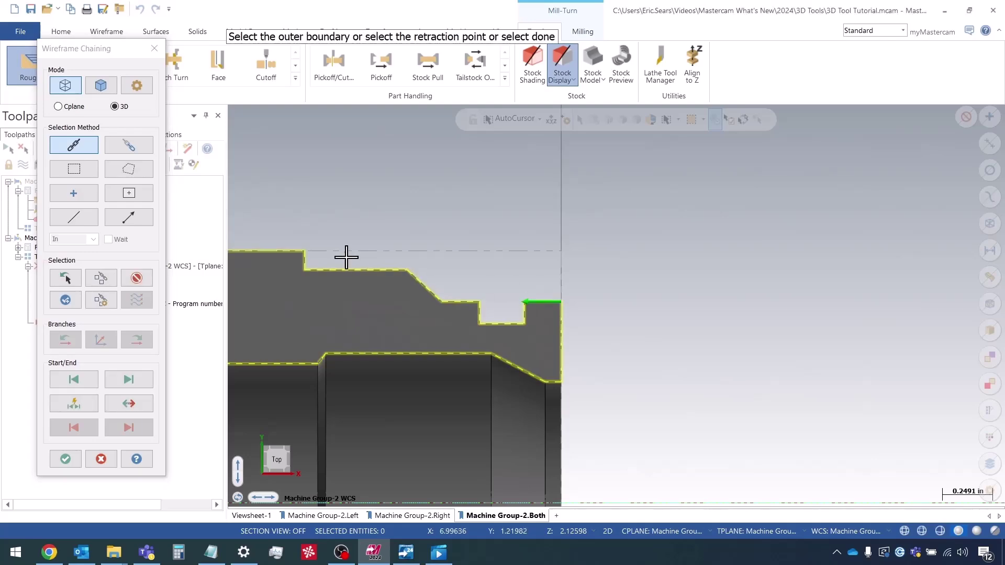
click(298, 252)
scroll(783, 234, down, 3)
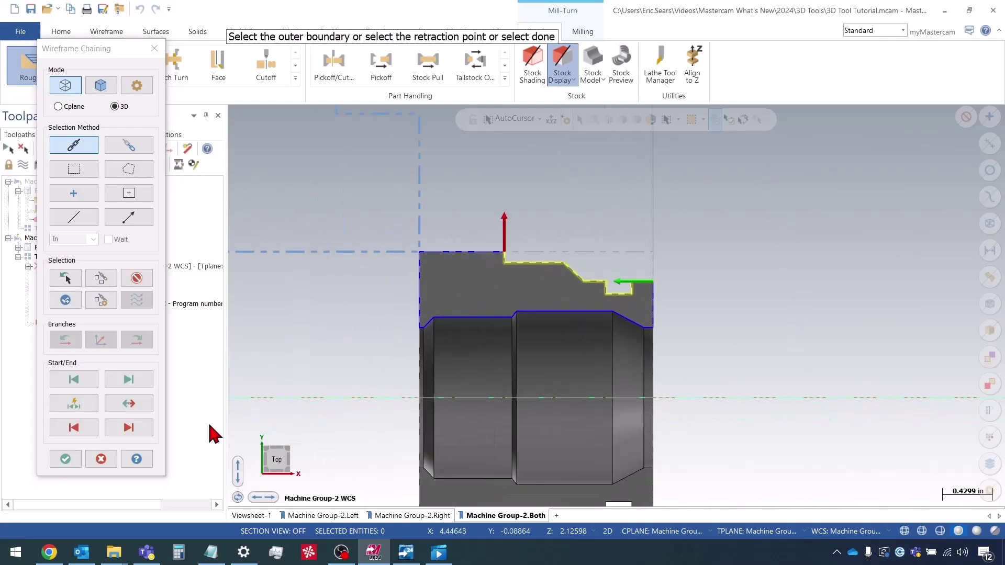
click(64, 459)
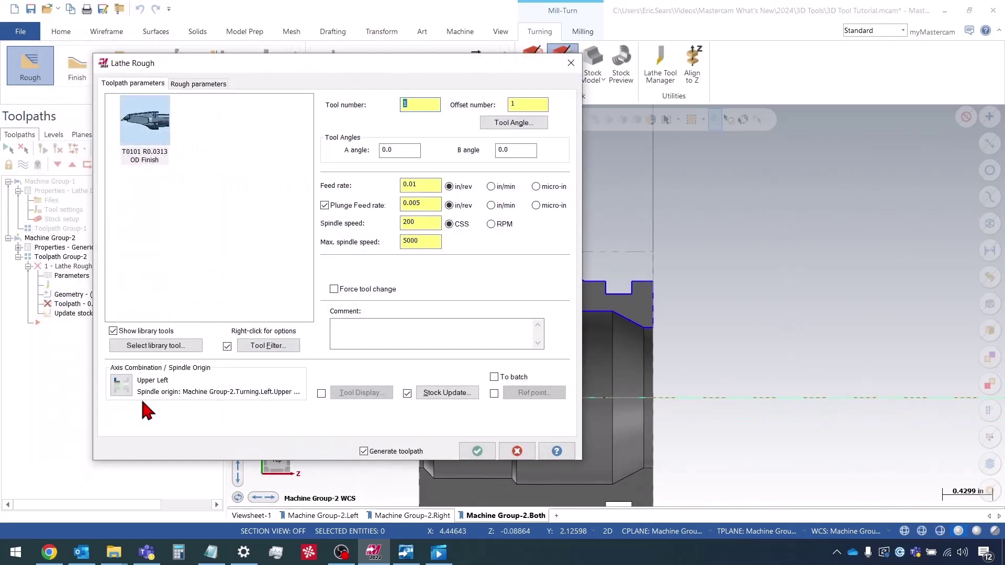
- Select the OD Finish tool for the roughing operation, set its tool angle to 90.0 and manually define the upper-right cutting direction
click(134, 140)
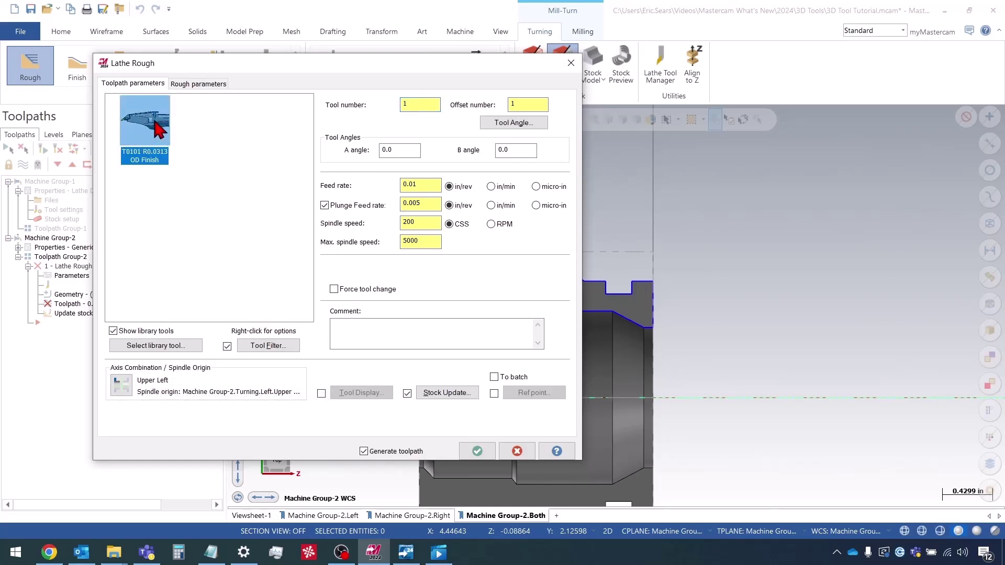
click(534, 124)
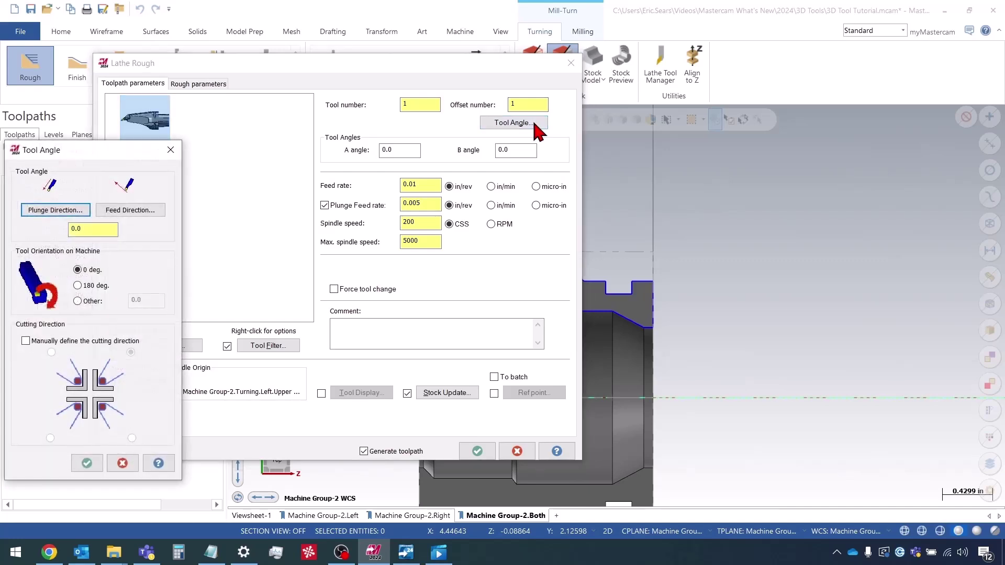
drag(102, 155, 179, 134)
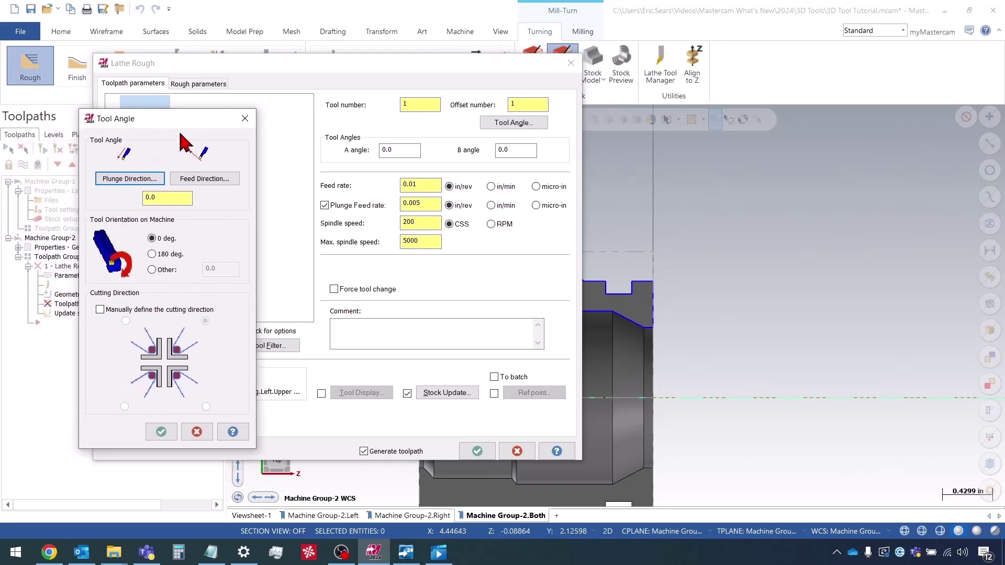
click(168, 197)
click(119, 309)
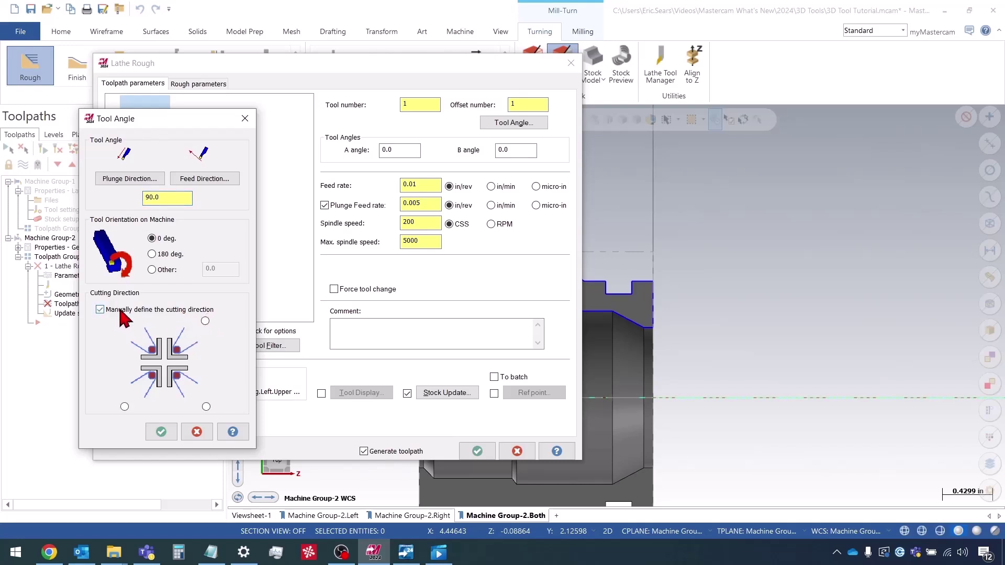
click(204, 321)
click(161, 432)
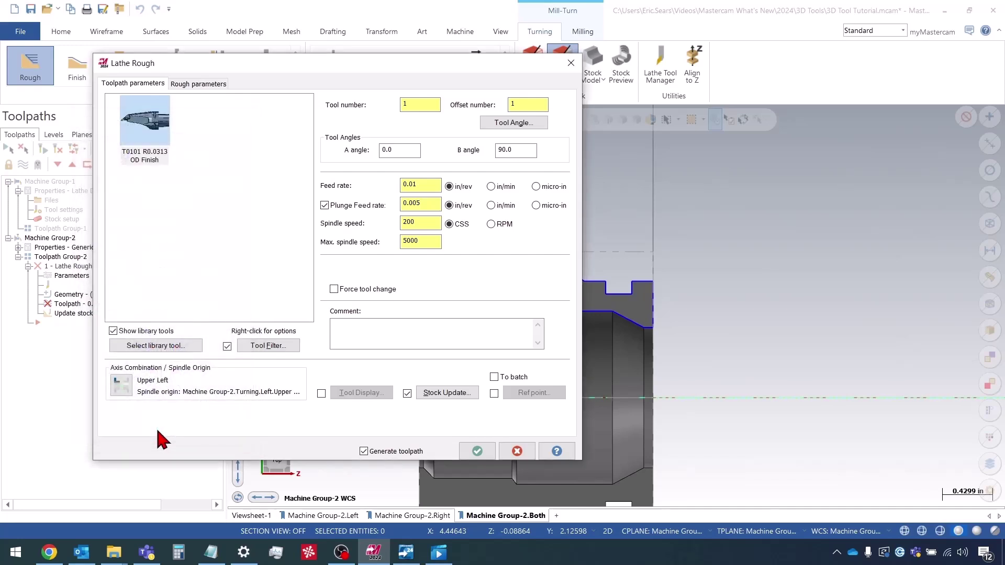
- Set the roughing operation's stock recognition to Use stock for outer boundary and generate the toolpath
click(209, 83)
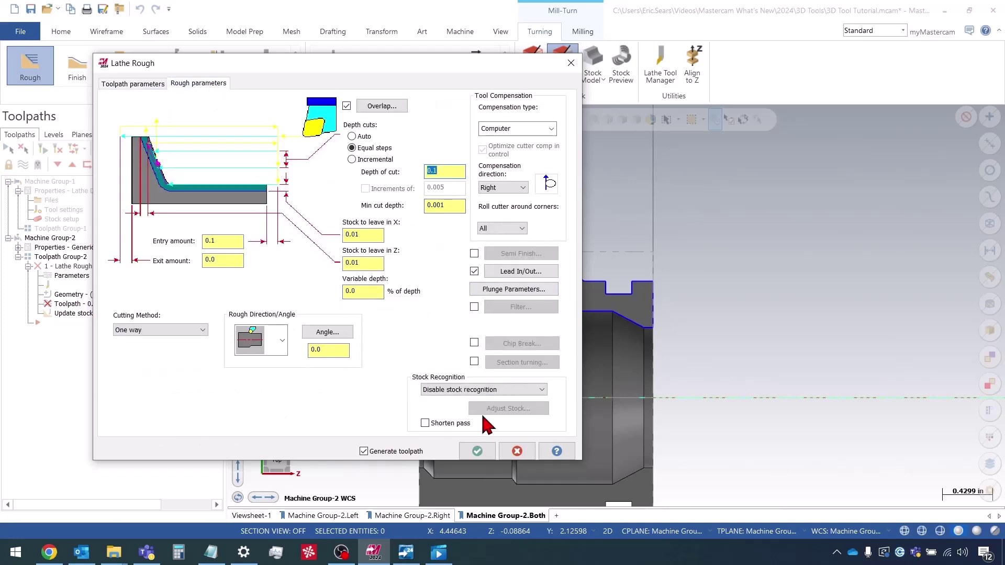
click(482, 388)
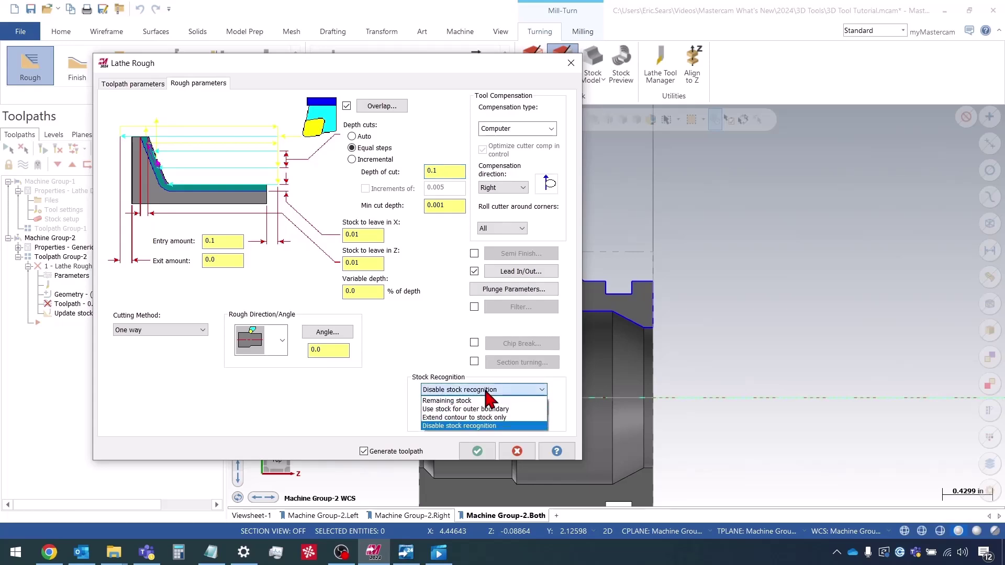
click(517, 408)
click(479, 450)
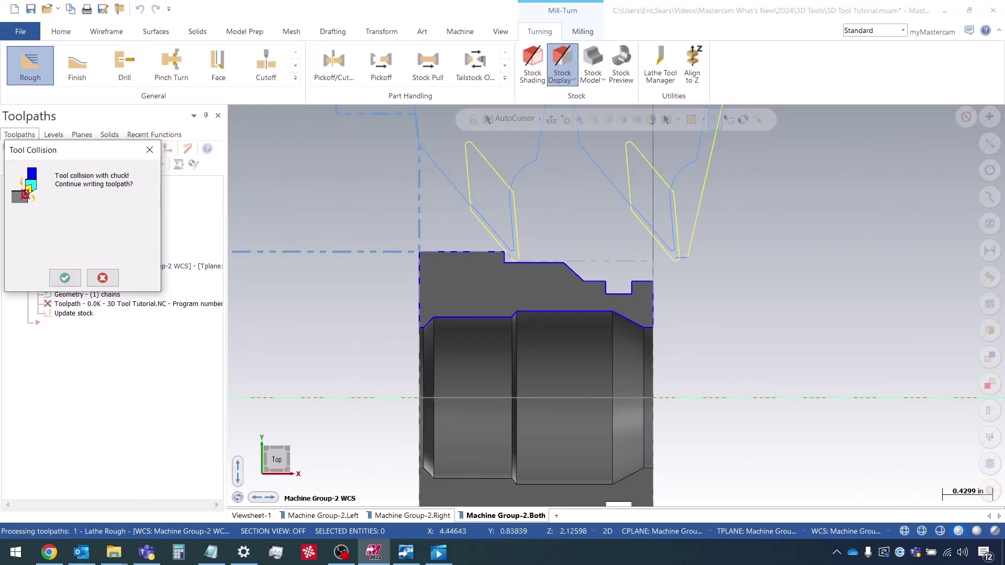
- Examine the previewed tool and holder outlines against the chuck boundary
scroll(565, 473, down, 5)
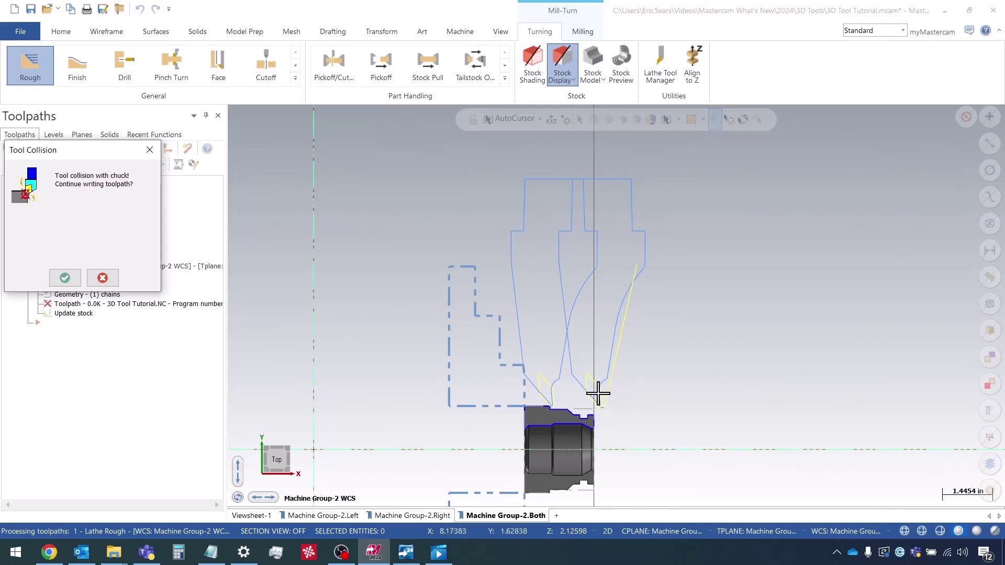
scroll(576, 431, up, 5)
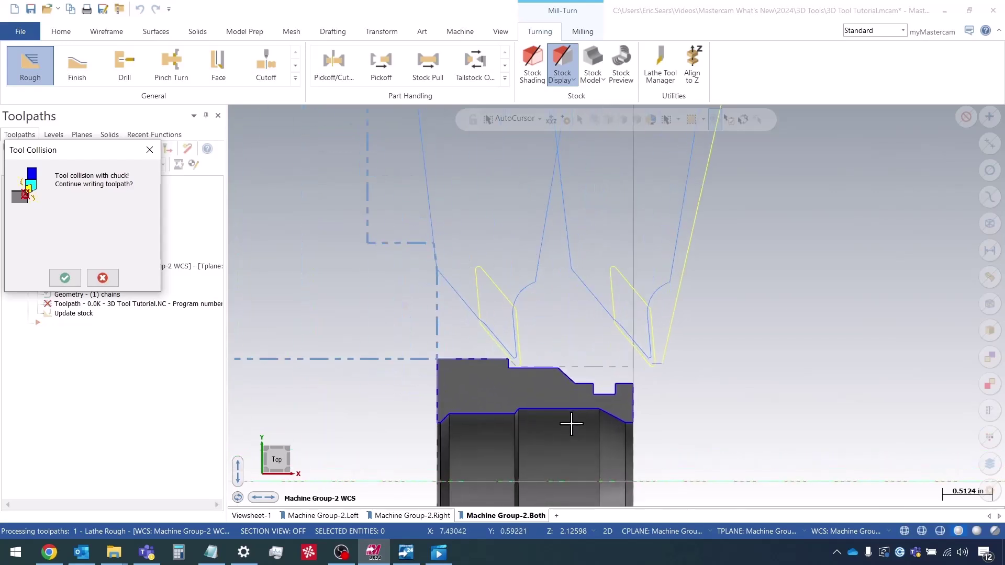
scroll(555, 402, up, 1)
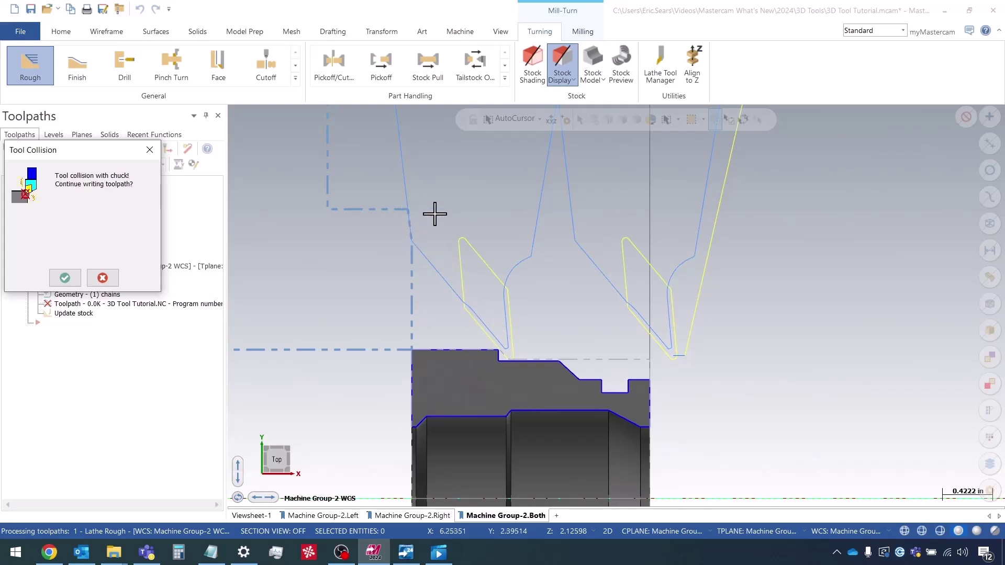
scroll(426, 214, up, 3)
scroll(397, 224, down, 4)
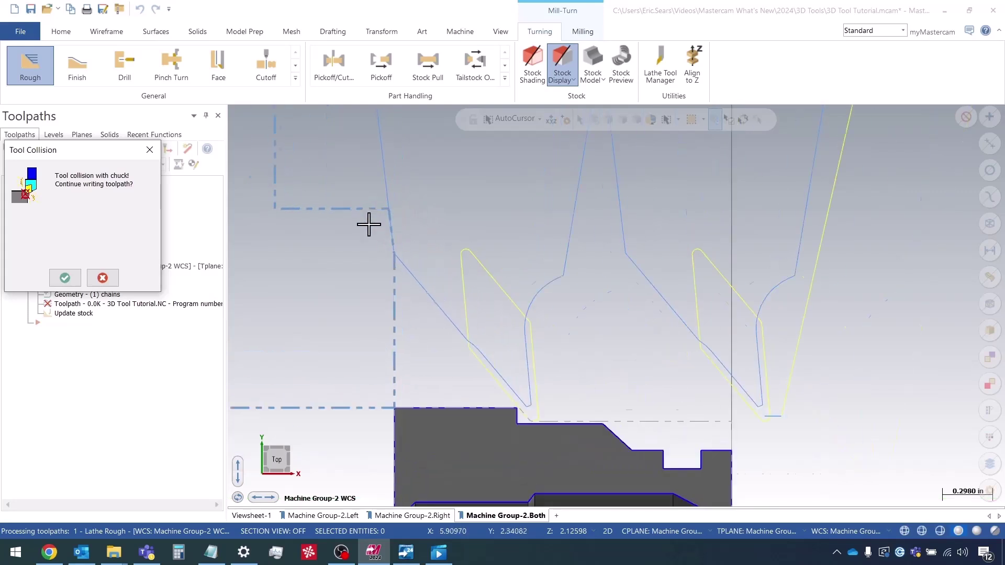
scroll(505, 400, down, 4)
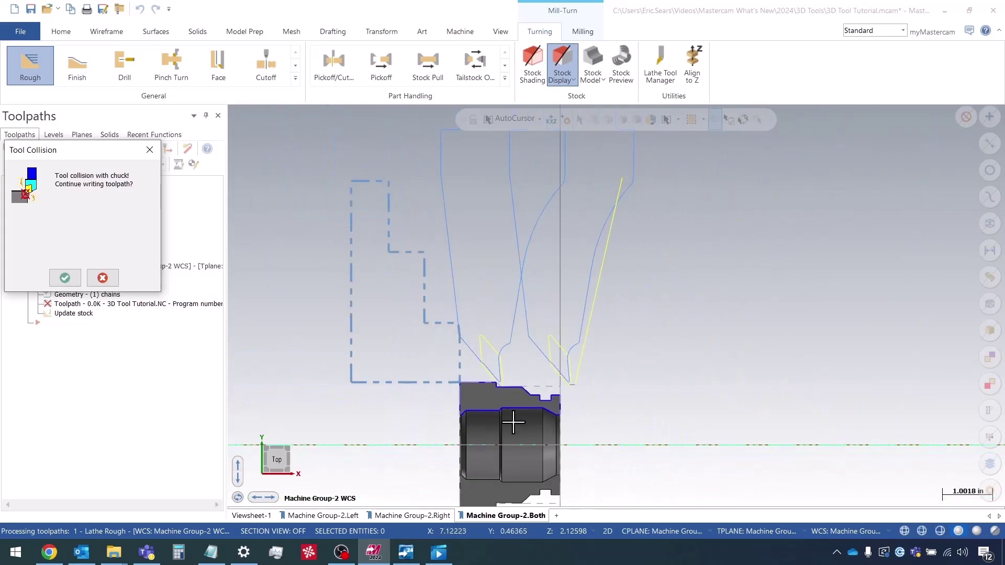
- Stop writing the roughing toolpath because of the chuck collision, but keep the Lathe Rough operation
click(65, 277)
click(102, 278)
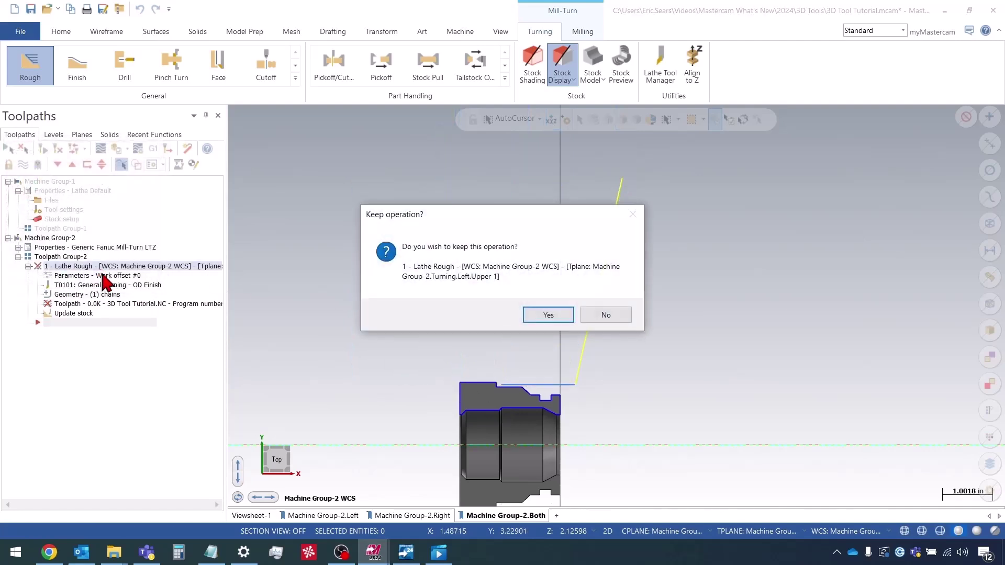
click(548, 315)
scroll(556, 414, up, 3)
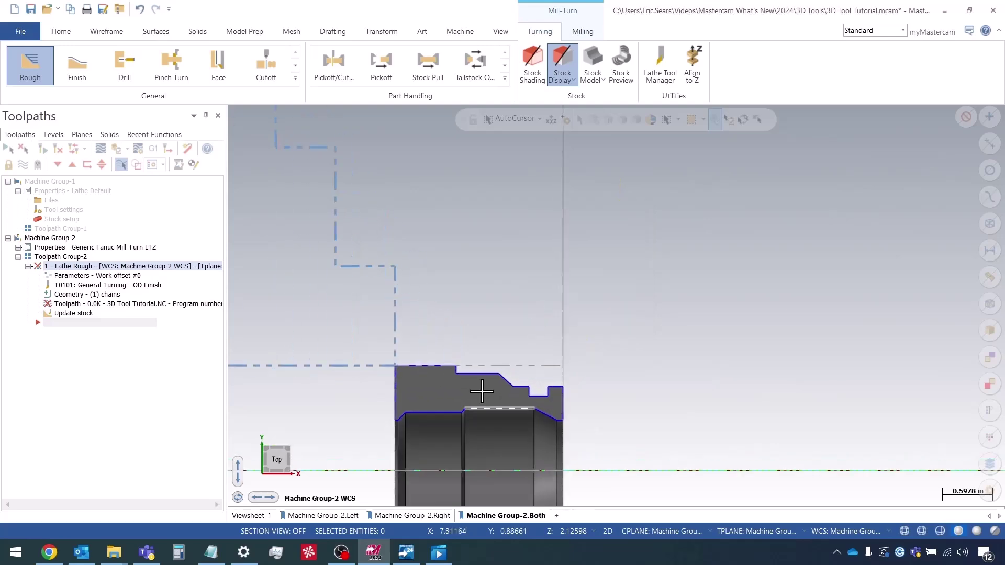
- Set the tool angle of the Lathe Rough operation to 60.0 and regenerate its toolpath
click(133, 275)
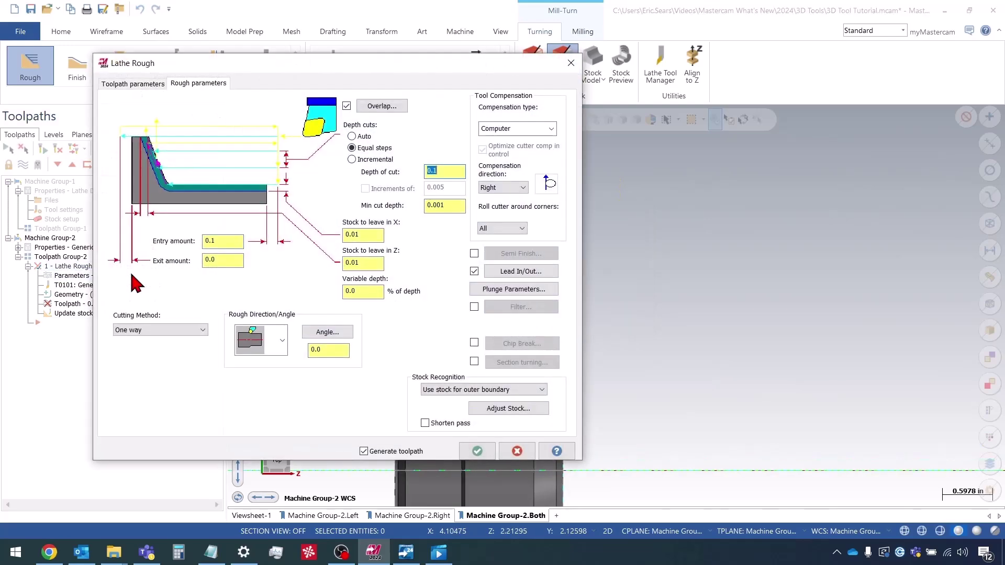
click(137, 85)
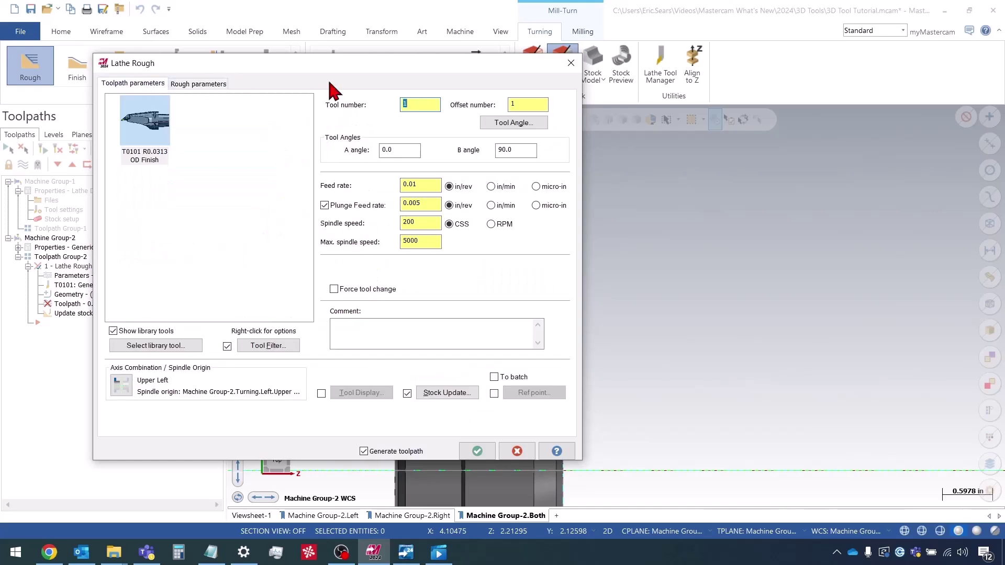
click(528, 126)
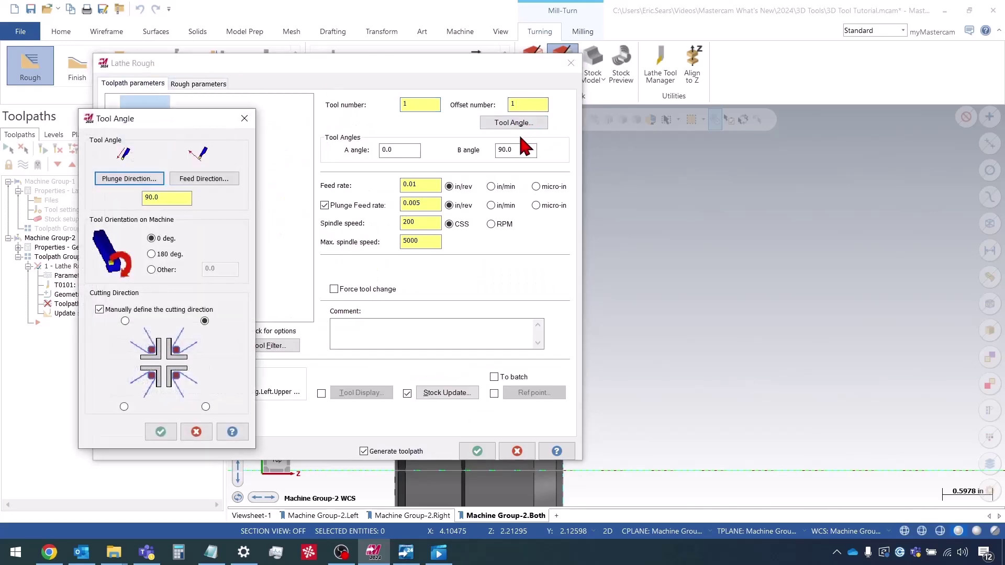
double_click(157, 197)
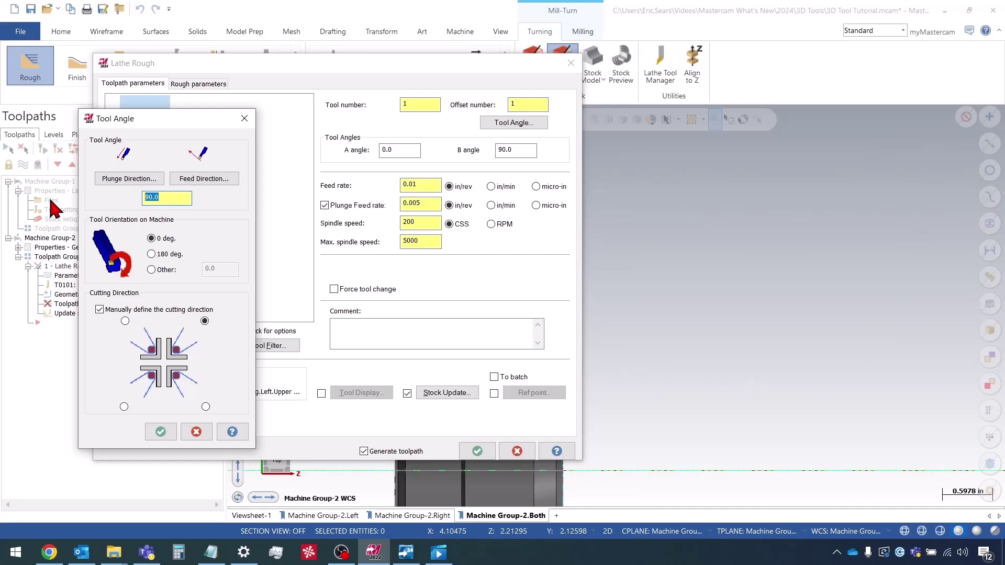
click(159, 430)
click(480, 452)
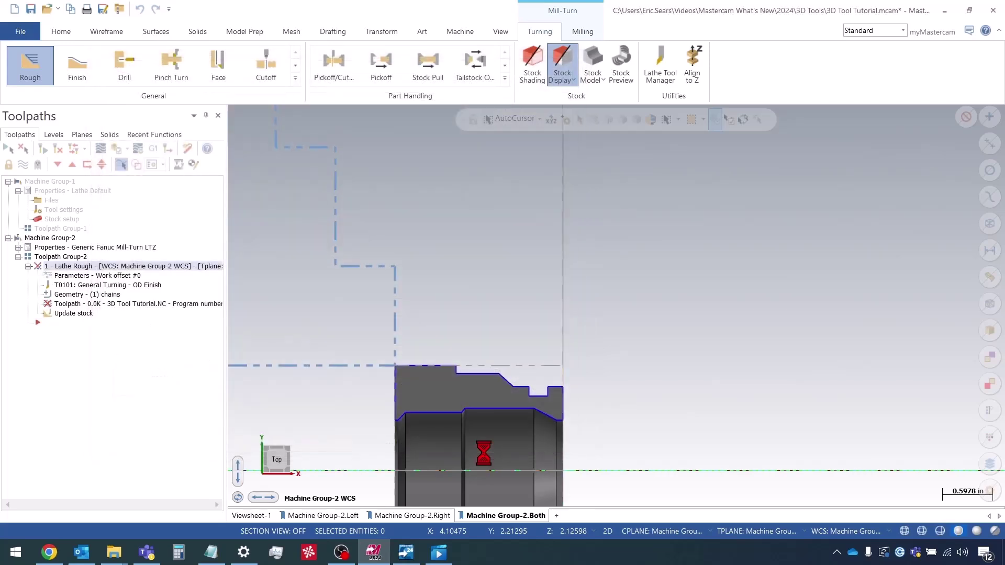
- Backplot the roughing toolpath and examine the clearance between the tilted insert, holder and part shoulder
click(100, 137)
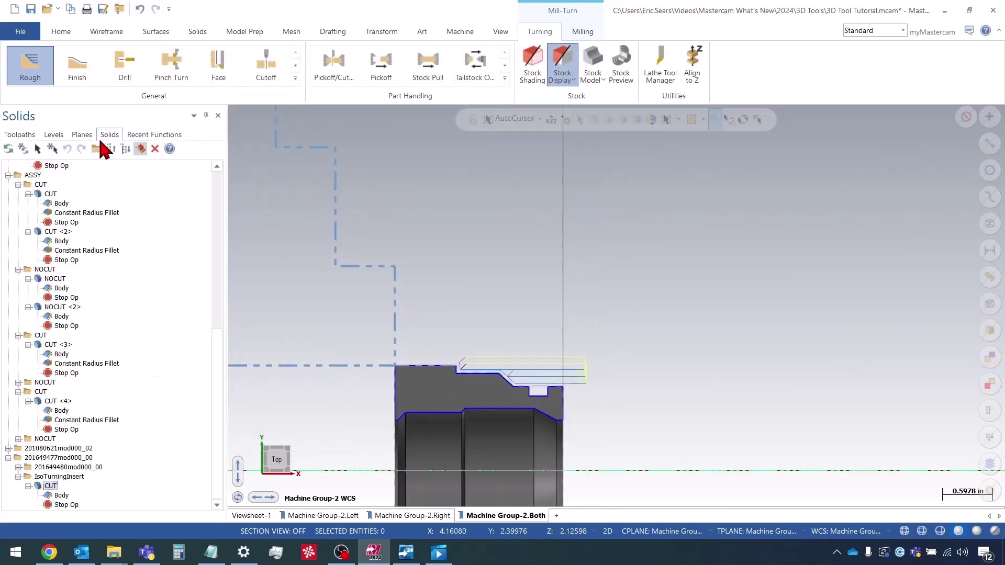
click(21, 135)
click(100, 149)
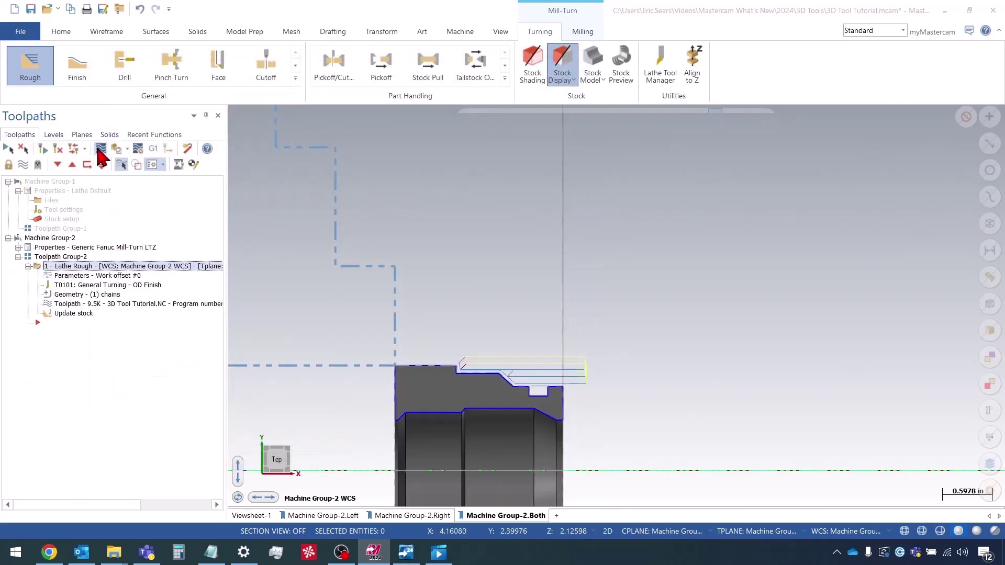
scroll(450, 371, up, 4)
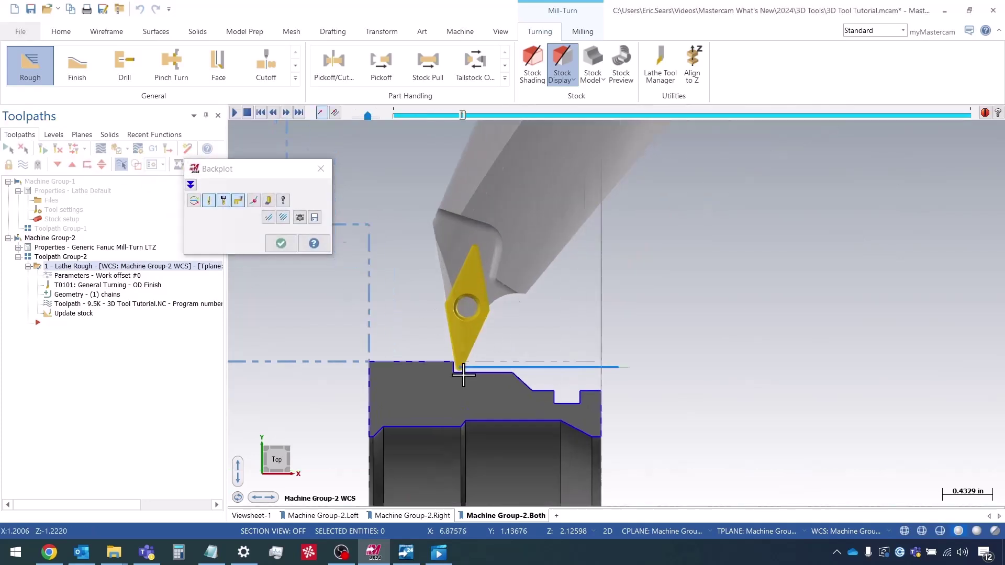
scroll(450, 370, up, 3)
scroll(472, 417, down, 1)
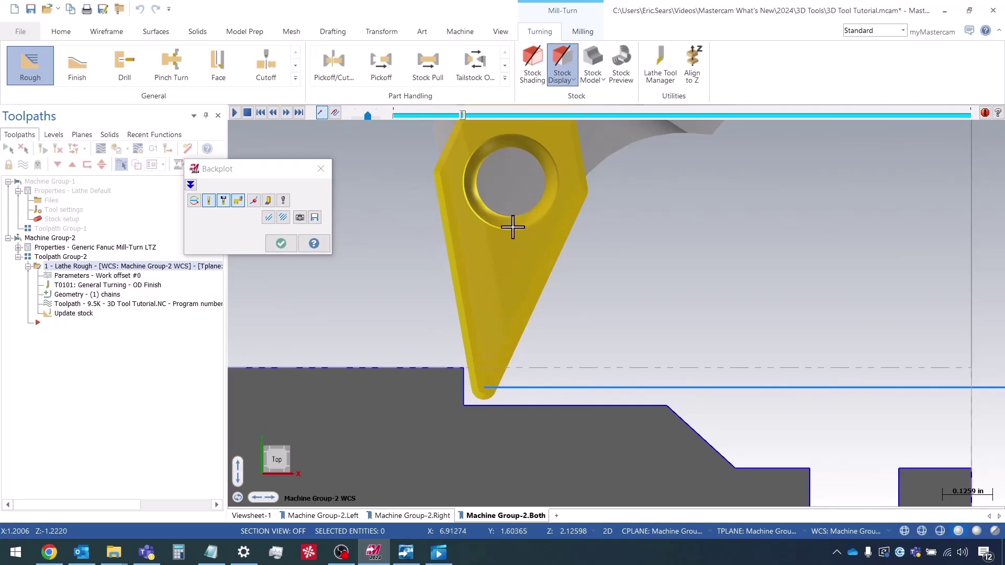
scroll(454, 383, down, 4)
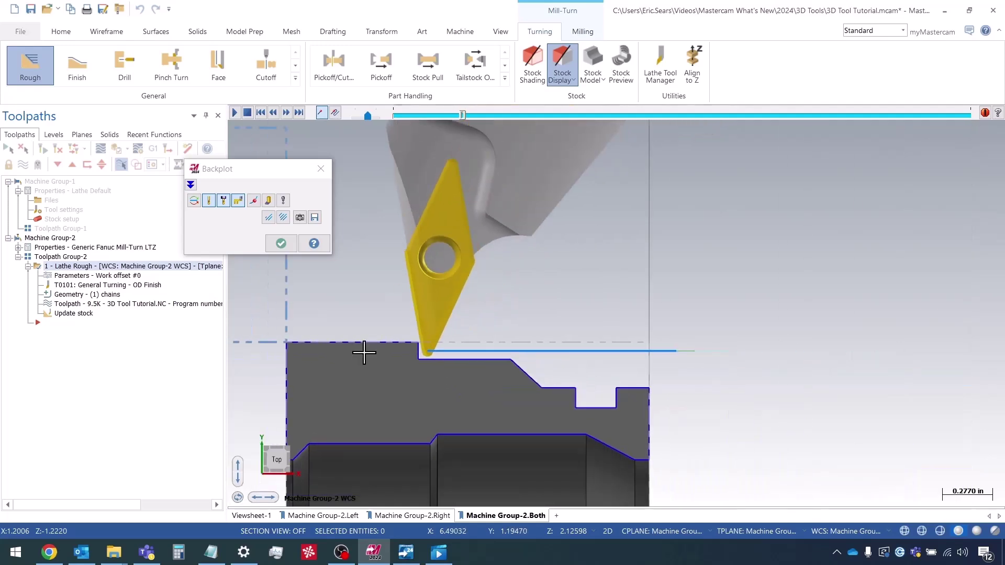
key(Escape)
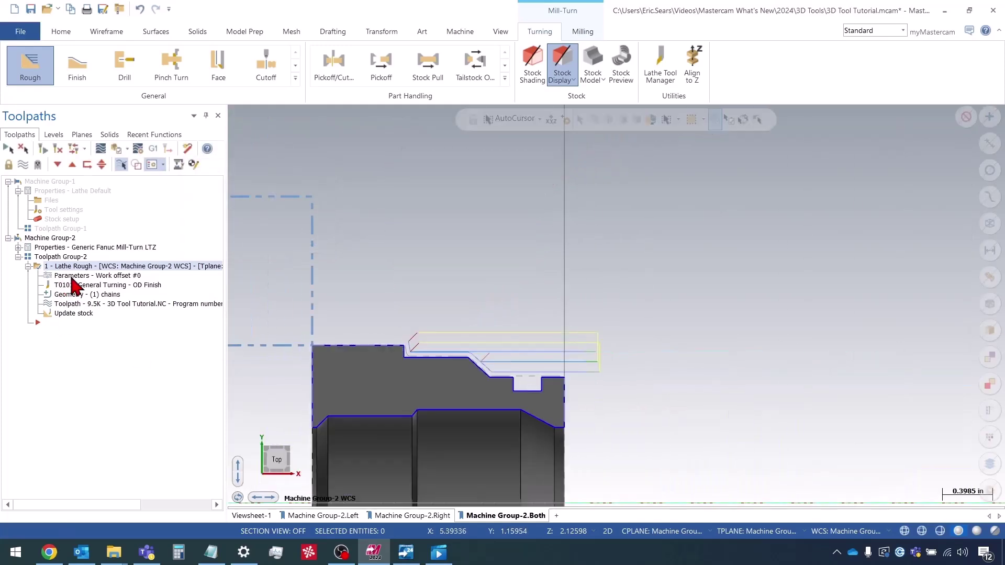
- Set the tool angle of the Lathe Rough operation to 45.0 and regenerate its toolpath
click(72, 276)
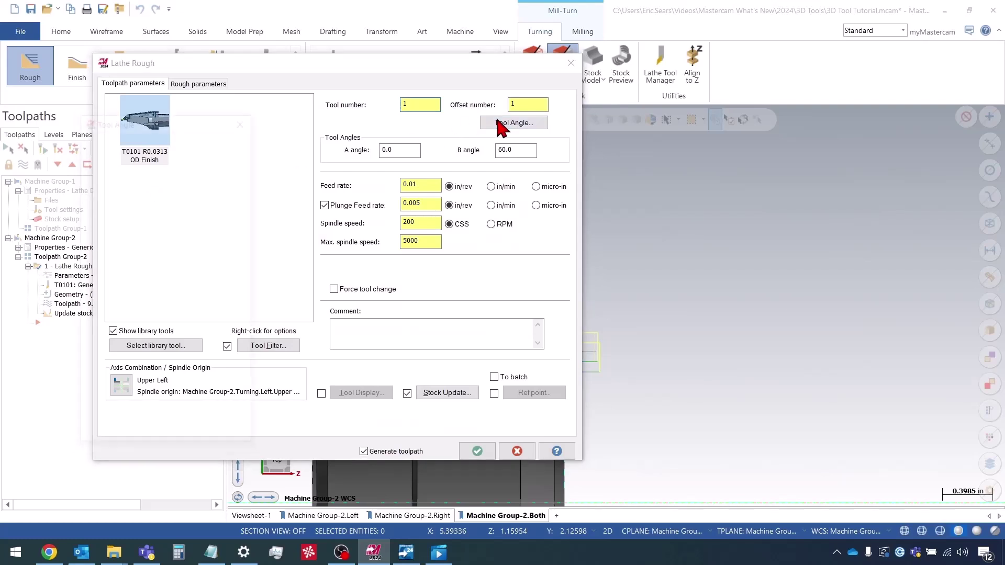
click(502, 124)
double_click(166, 200)
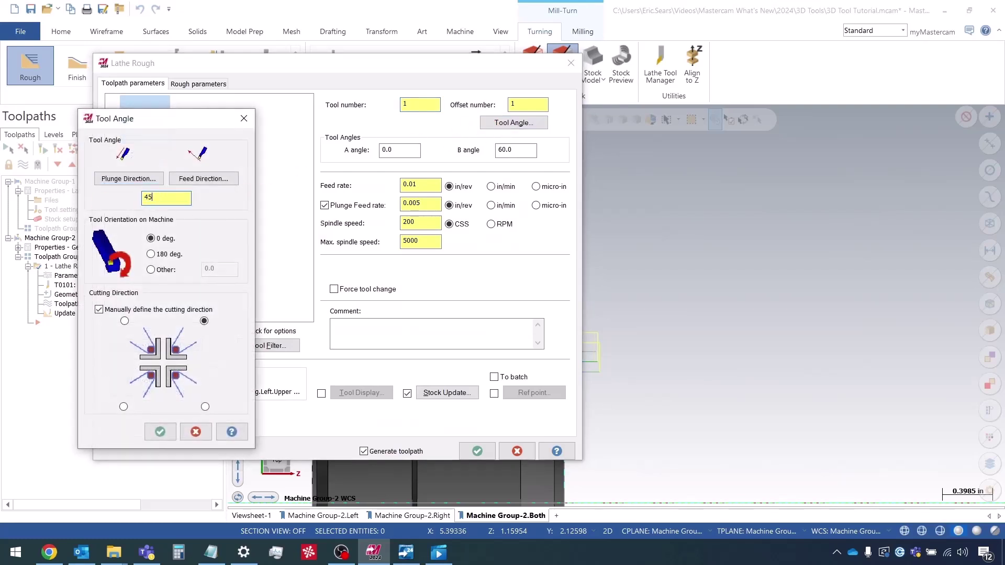
click(160, 431)
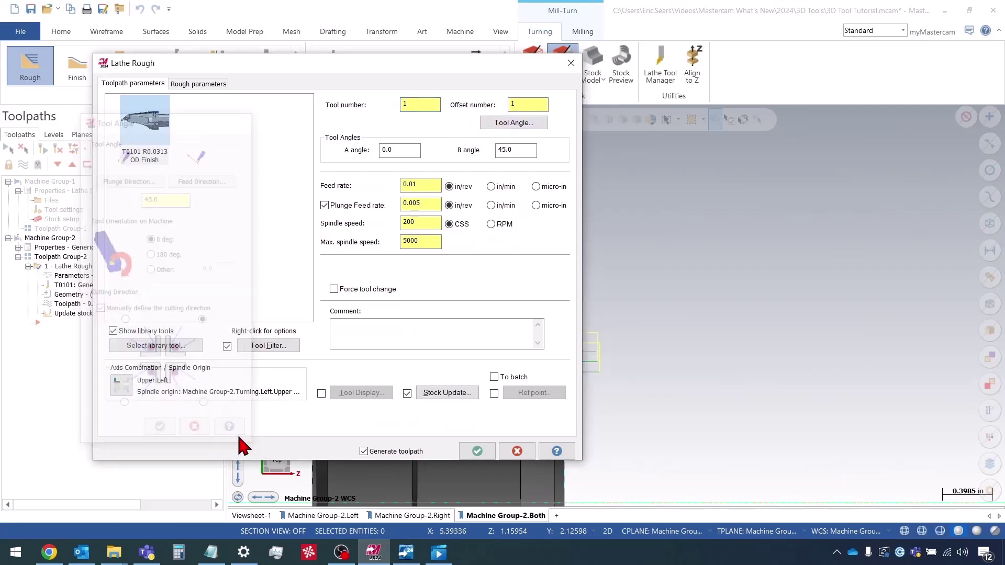
click(477, 451)
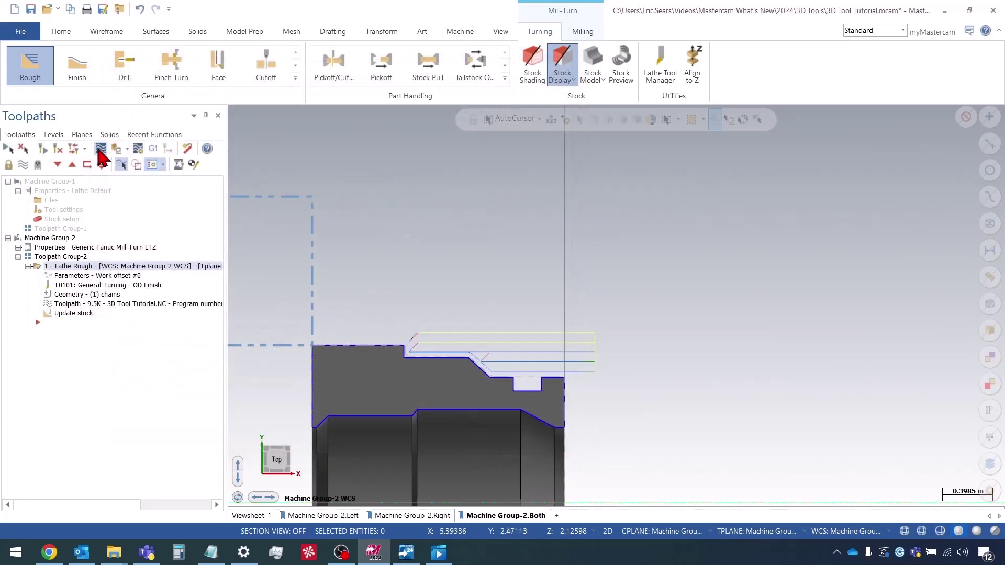
- Backplot the regenerated roughing toolpath and check the whole tool and holder against the chuck boundary
click(100, 150)
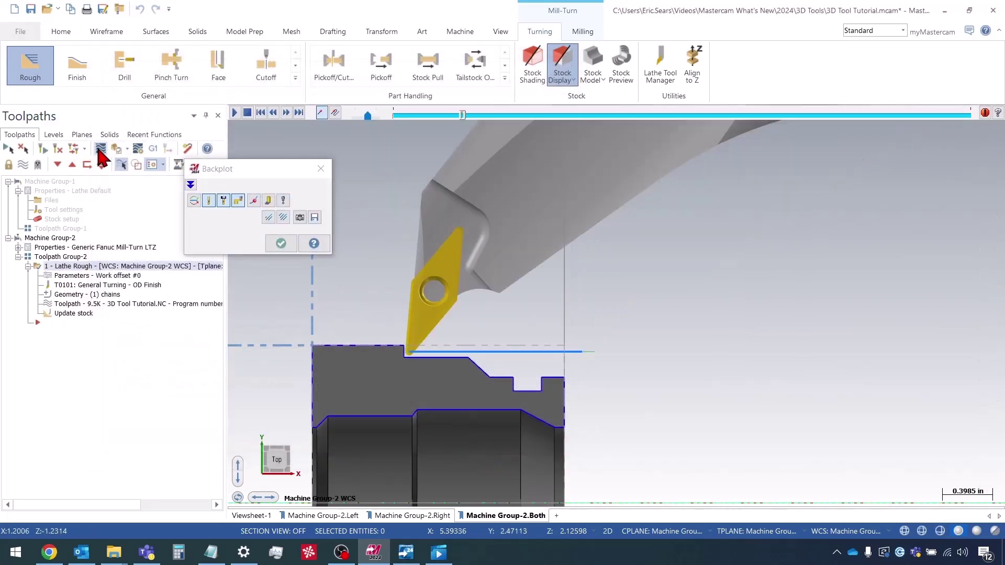
scroll(492, 389, down, 5)
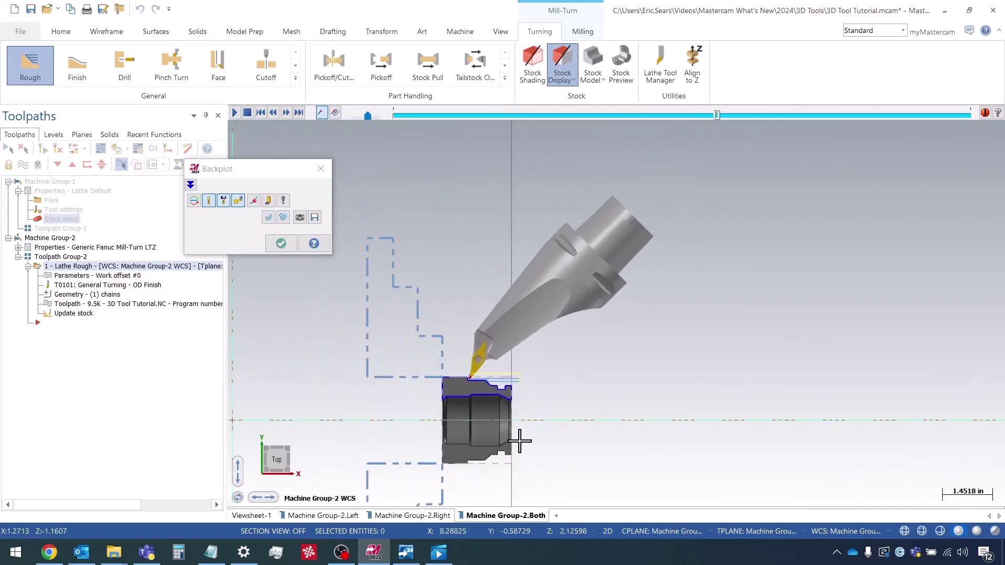
scroll(507, 432, up, 2)
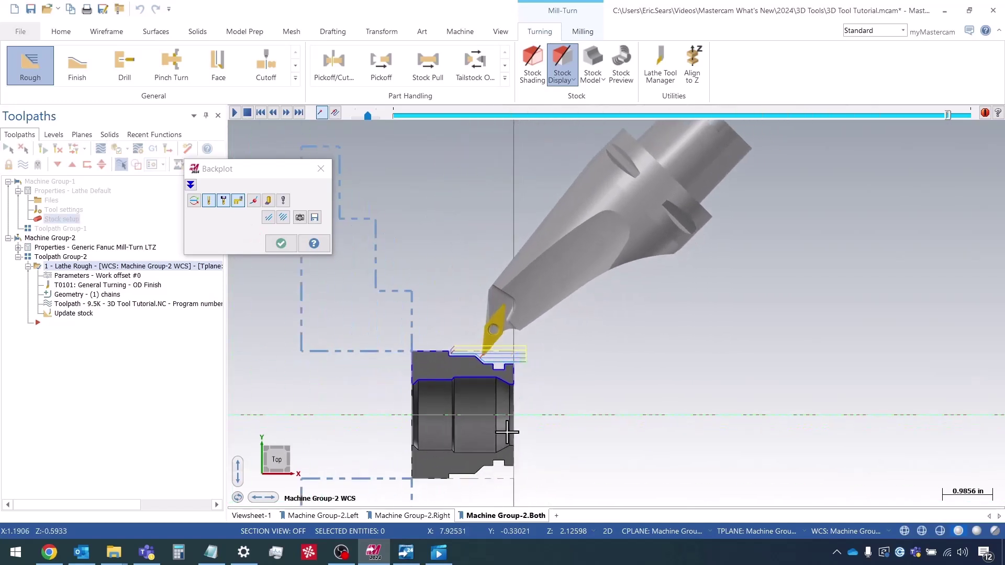
key(Escape)
scroll(475, 392, up, 5)
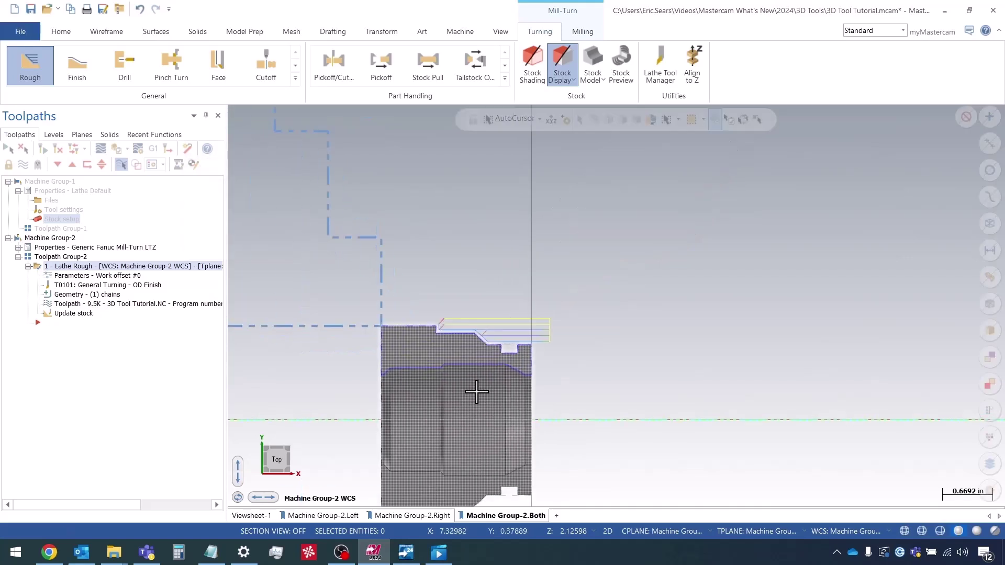
scroll(474, 371, up, 1)
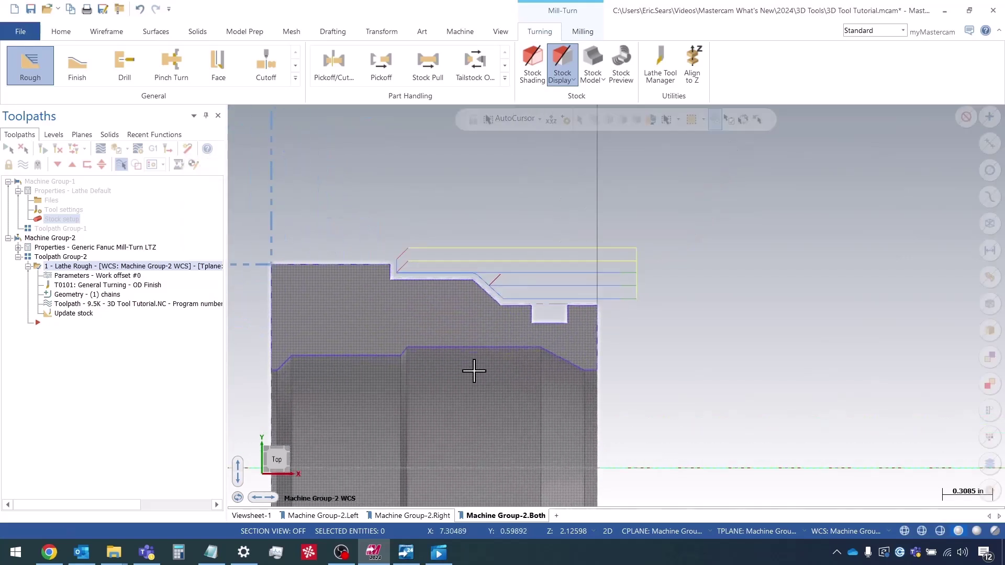
- Create a B-axis Contour Turning toolpath with the OD Finish tool along the outer profile from the front diameter to the largest-diameter shoulder
click(295, 78)
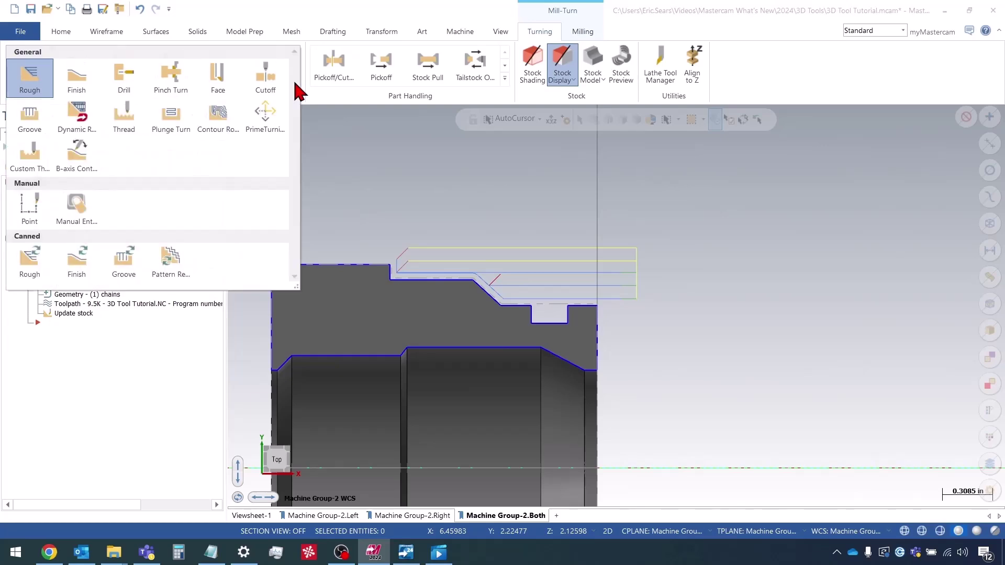
click(77, 151)
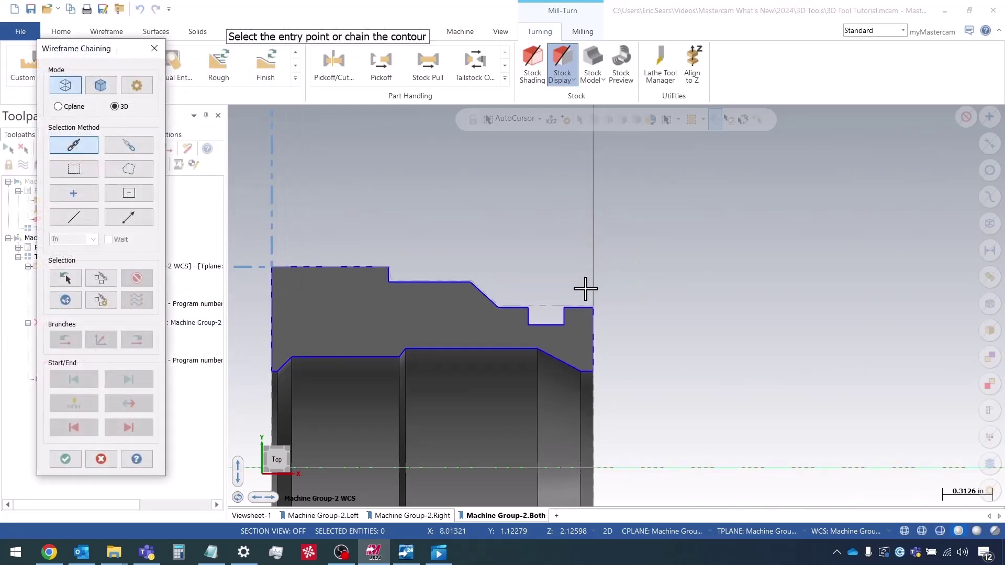
click(590, 304)
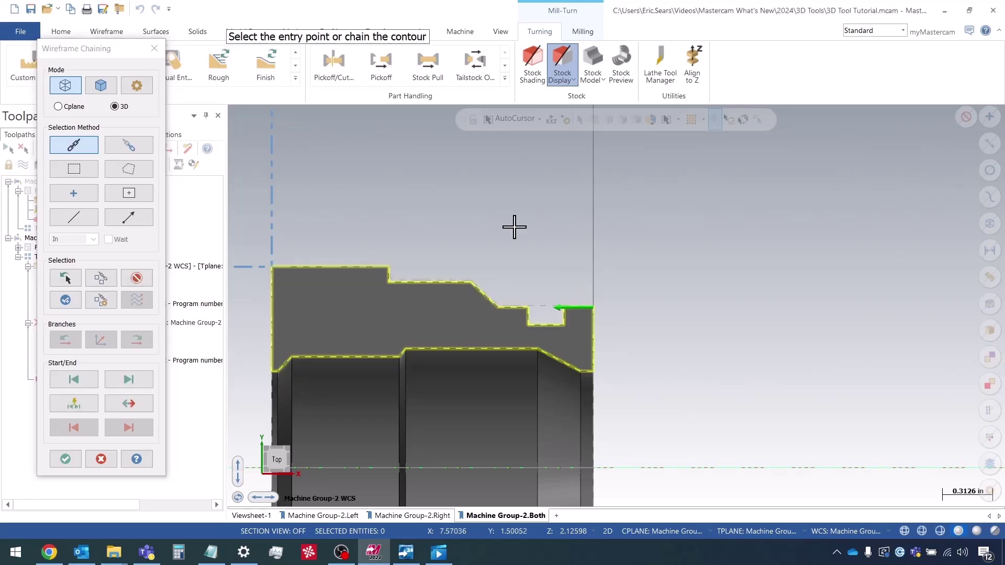
click(394, 269)
click(65, 459)
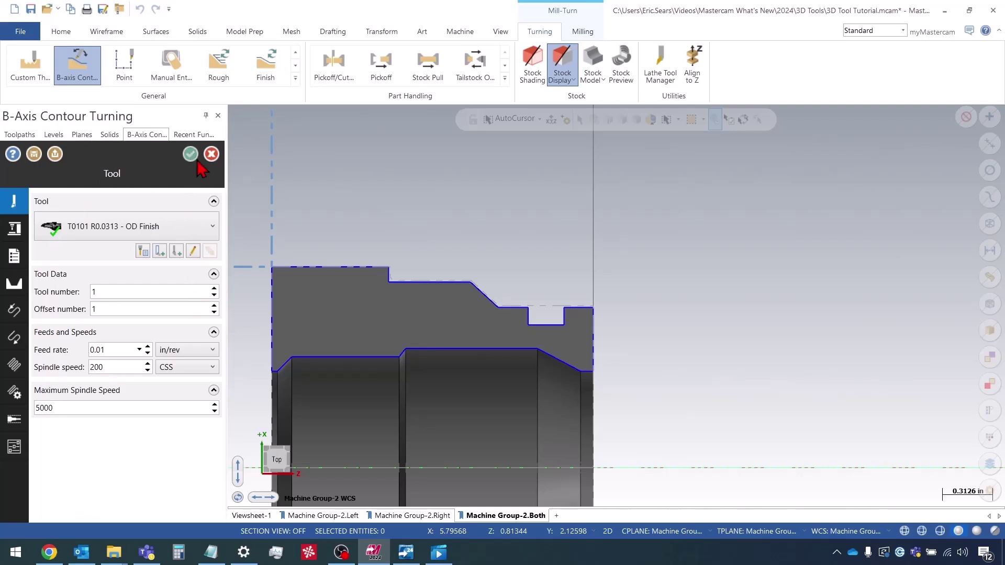
click(190, 154)
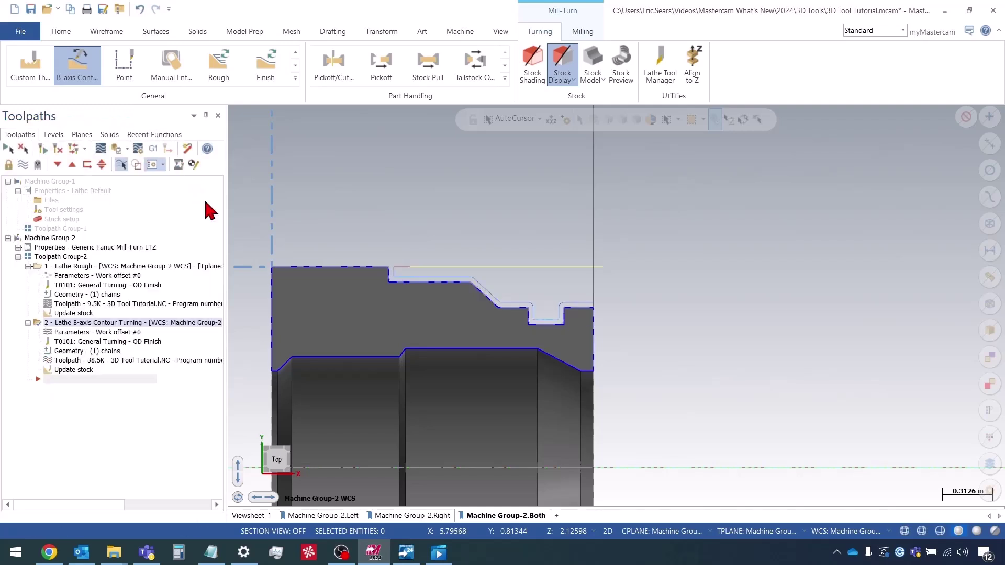
- Backplot the B-axis contour operation and examine how the tool and holder move along the profile
click(101, 151)
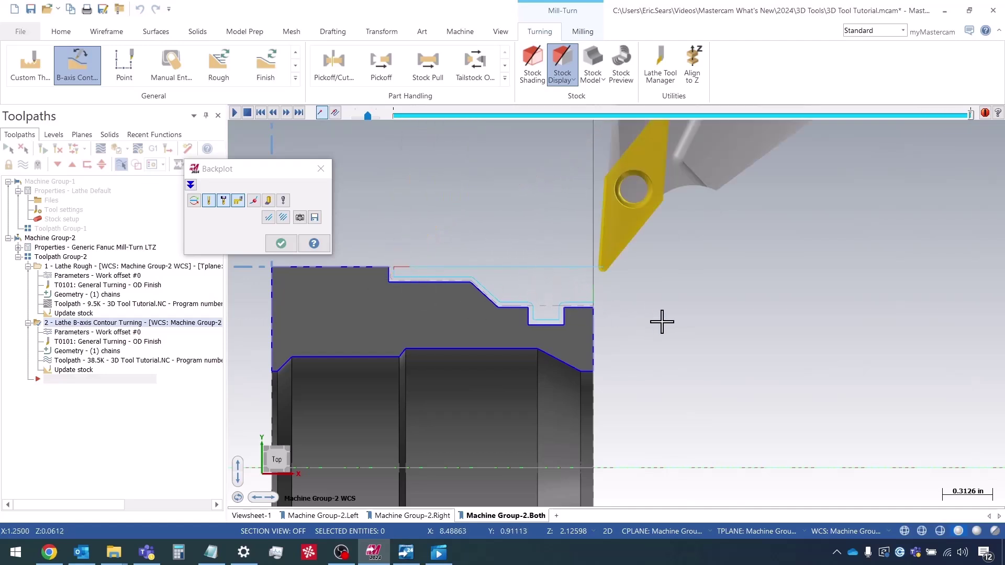
scroll(476, 354, down, 8)
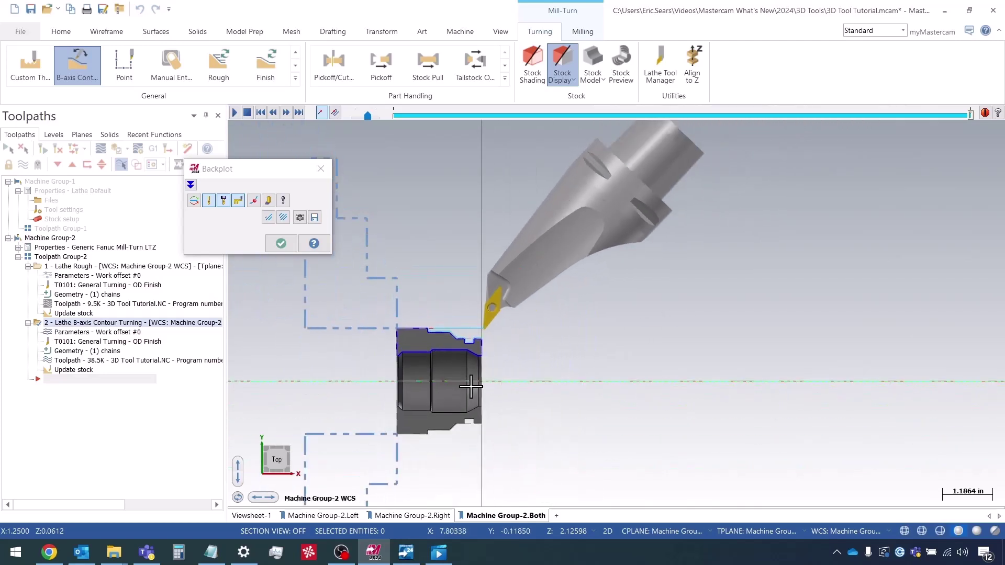
key(Escape)
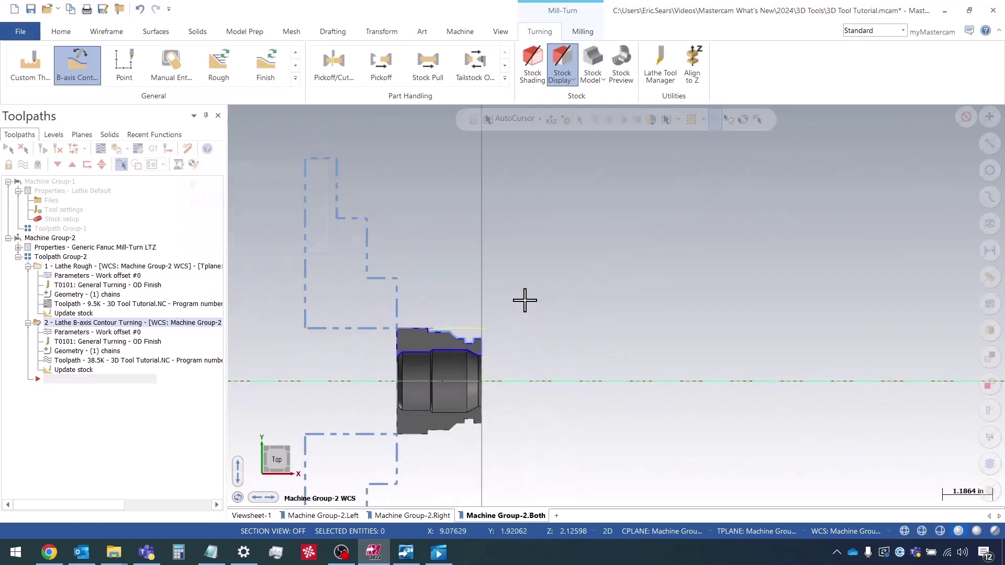
- Launch the machine simulation of Machine Group-2 through Mastercam Code Expert and hide the machine housing to expose the chuck and workpiece
click(52, 238)
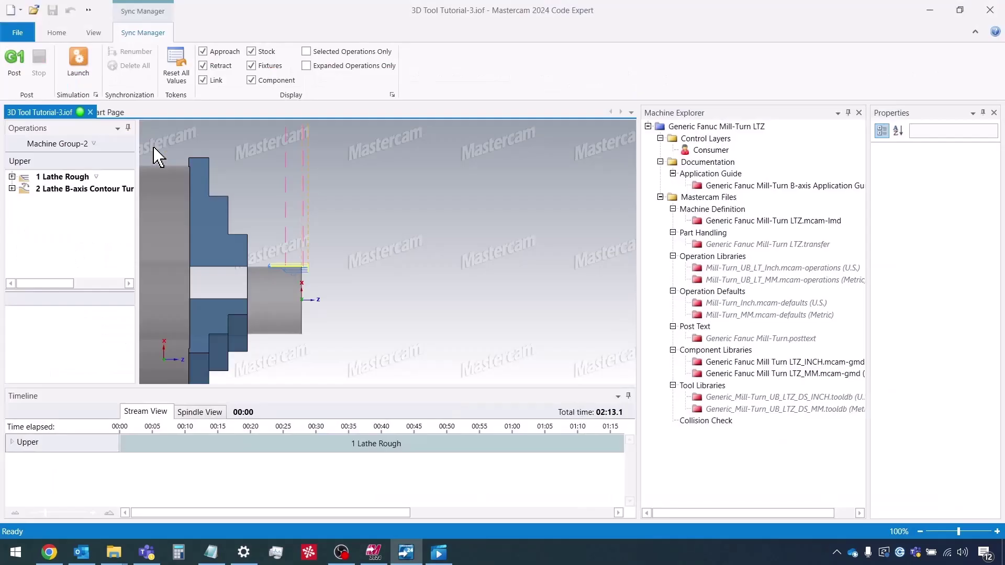
click(78, 62)
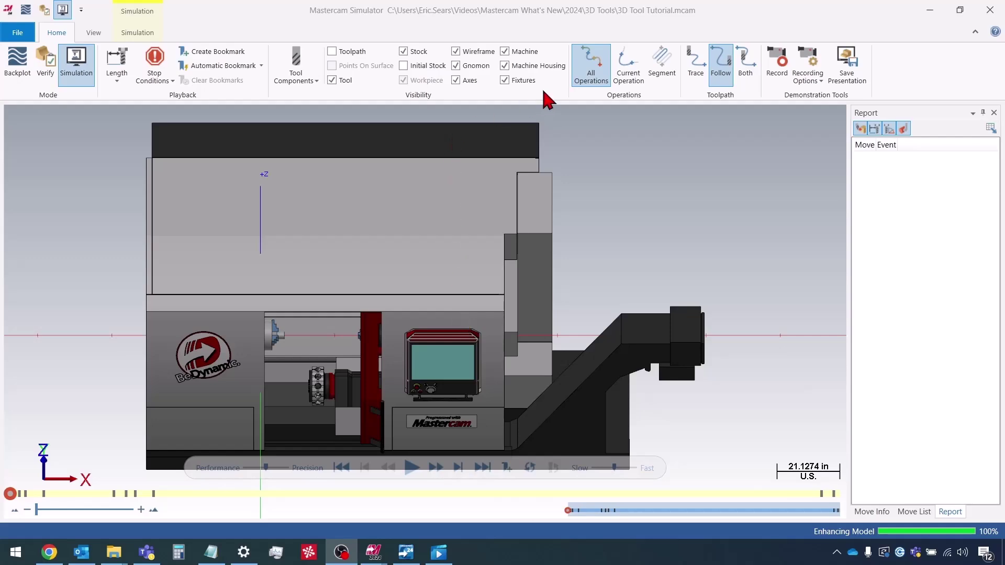
click(529, 69)
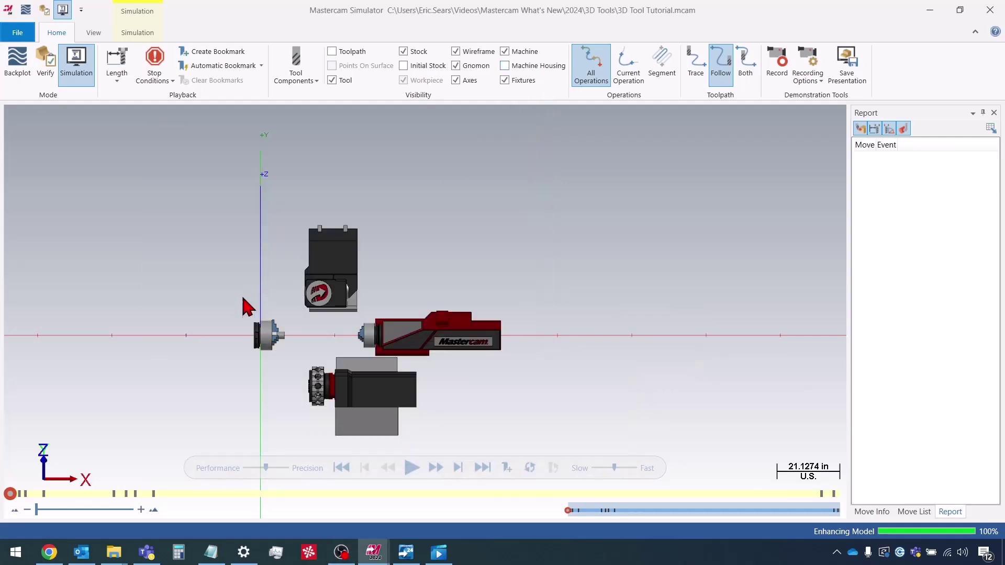
scroll(245, 306, up, 5)
middle_drag(293, 334, 314, 397)
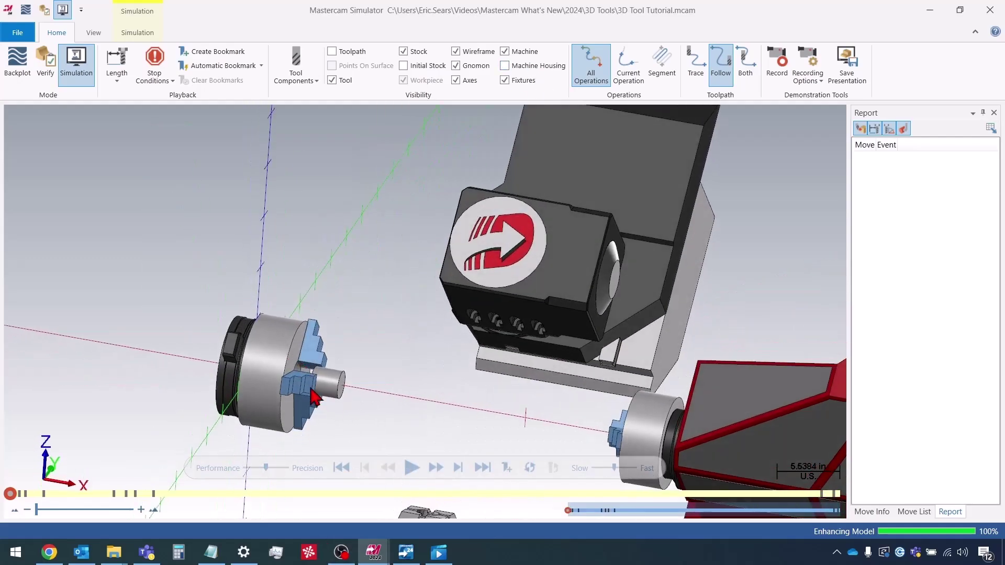
scroll(314, 397, up, 3)
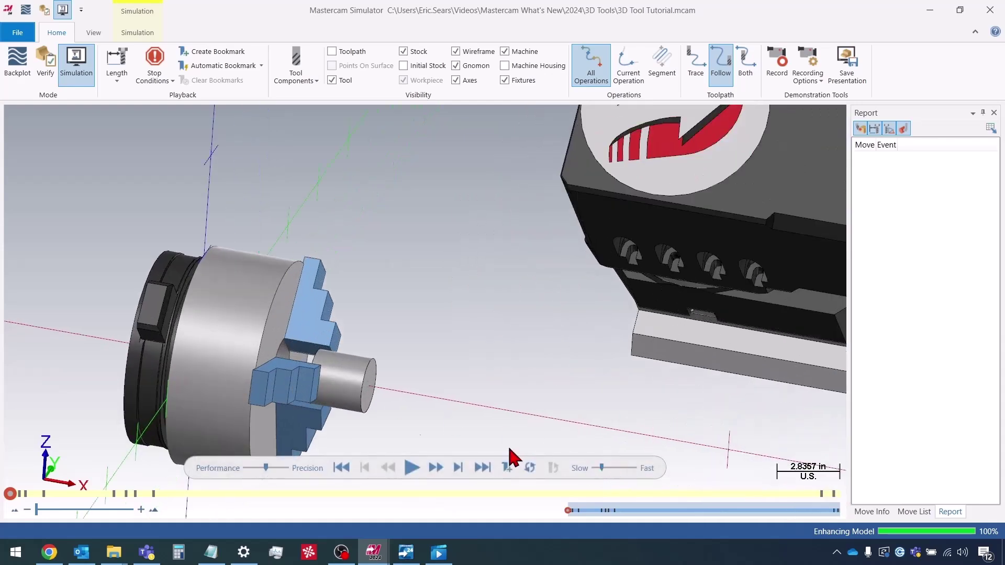
- Play the machine simulation of all operations and examine the tool, holder and chuck clearance during the roughing and B-axis contour cuts
click(411, 468)
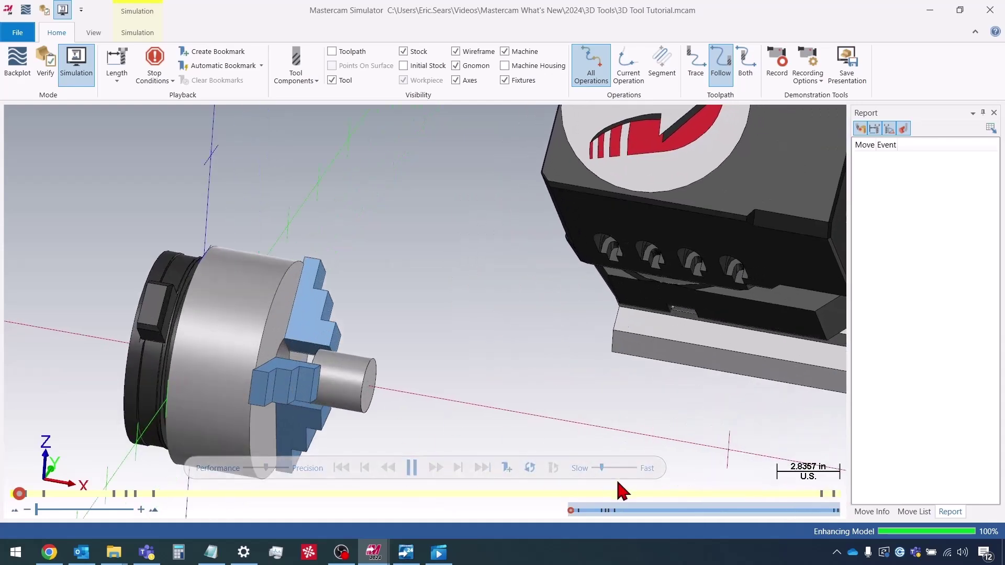
scroll(327, 369, down, 1)
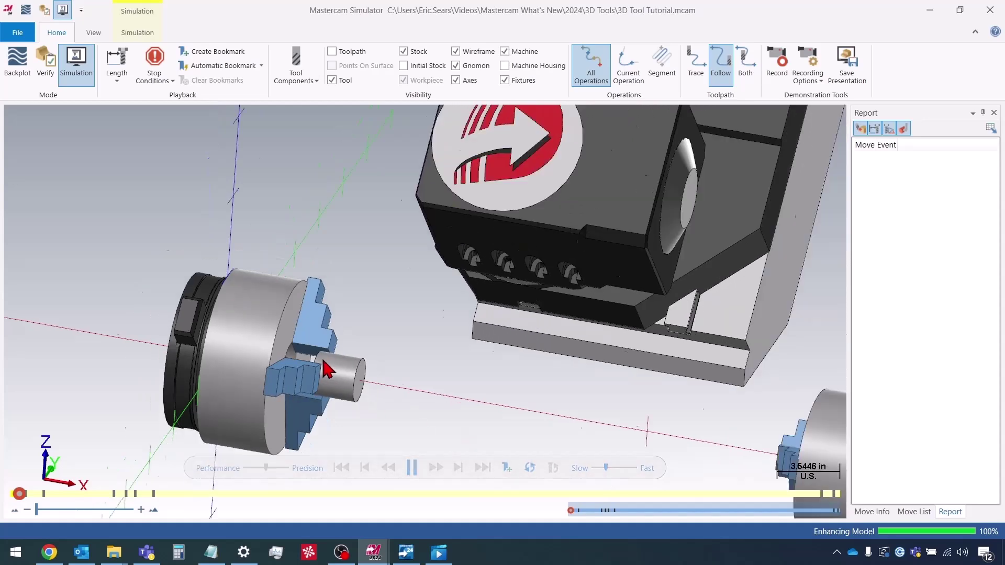
middle_drag(327, 369, 294, 359)
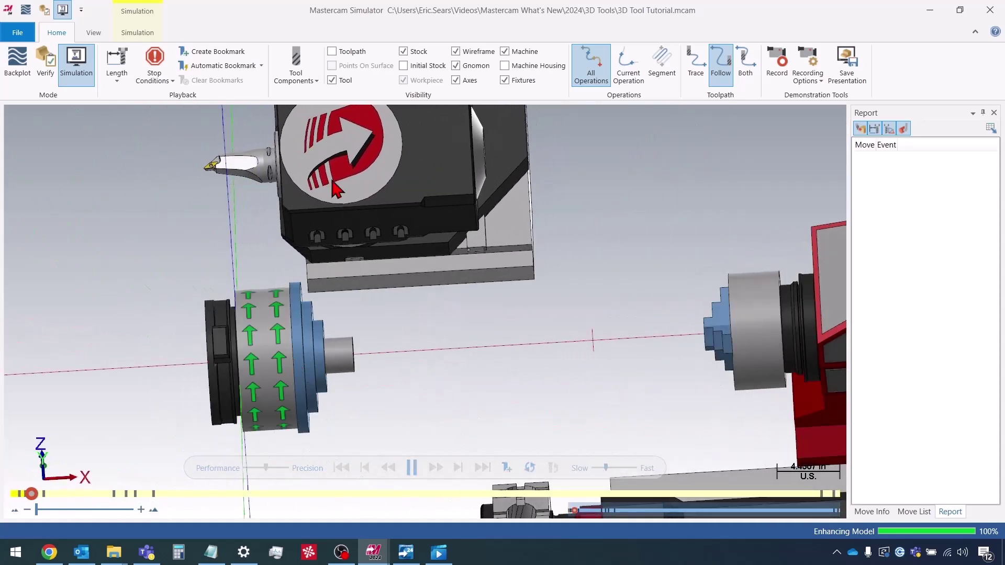
middle_drag(336, 190, 346, 394)
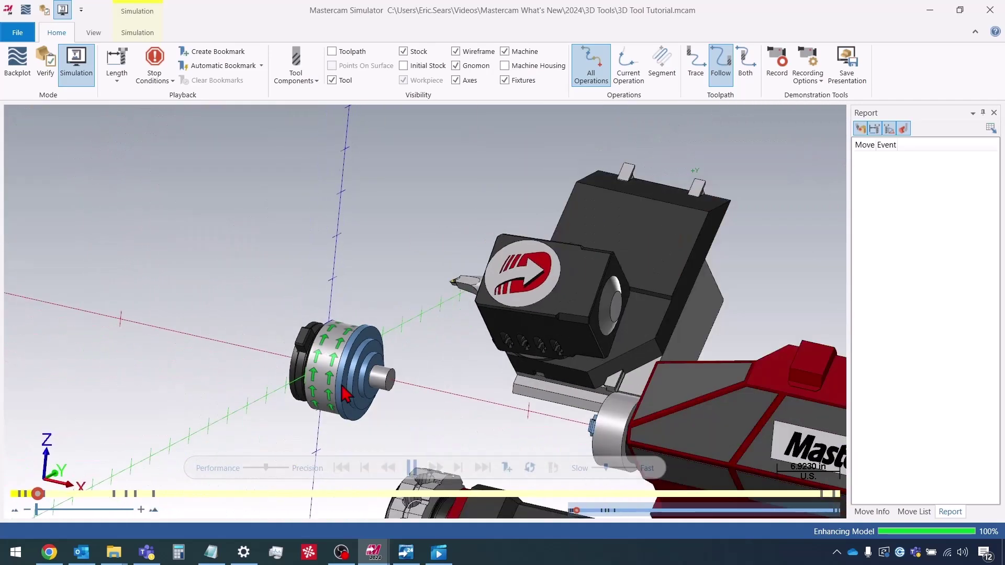
scroll(346, 393, up, 5)
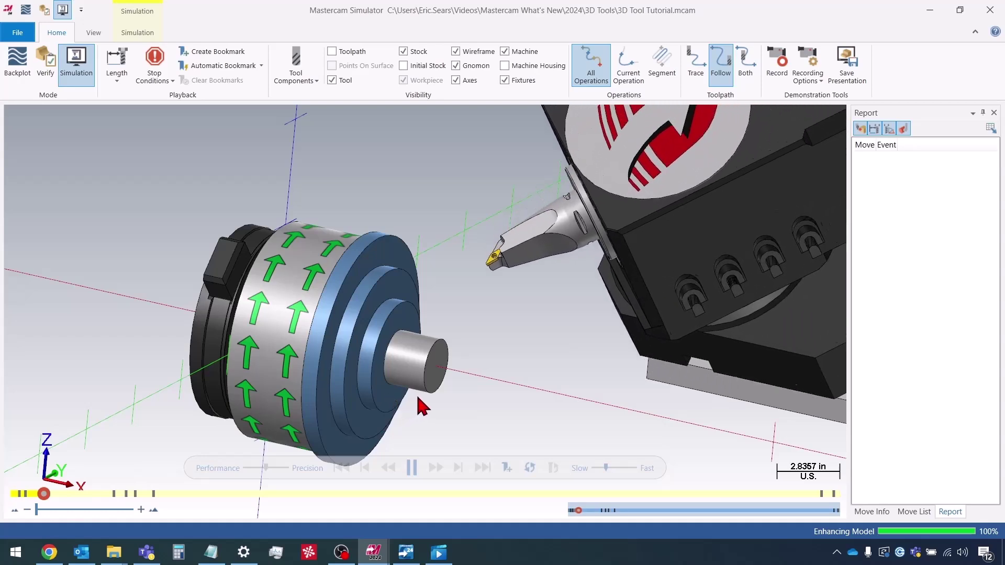
scroll(434, 392, up, 4)
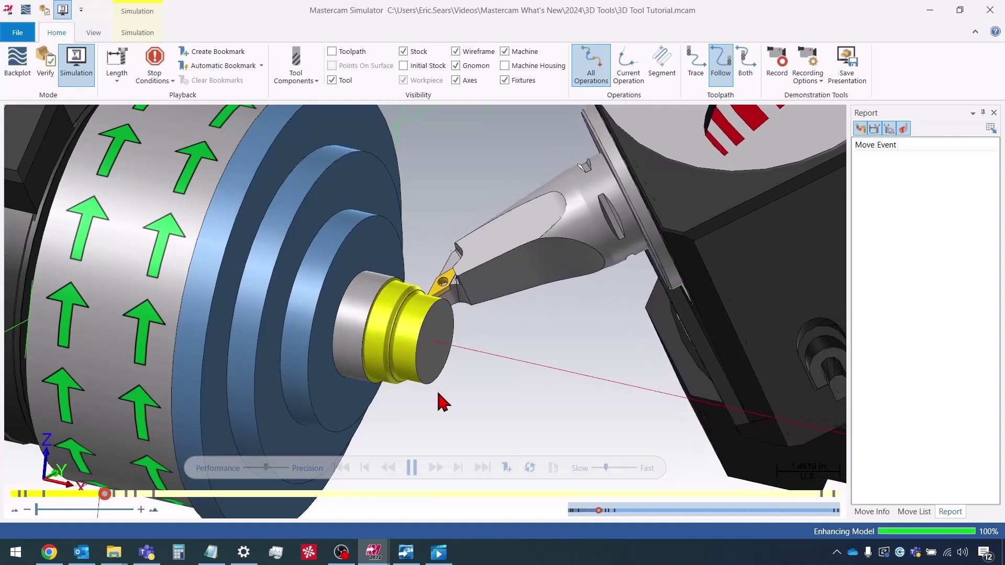
middle_drag(442, 402, 423, 359)
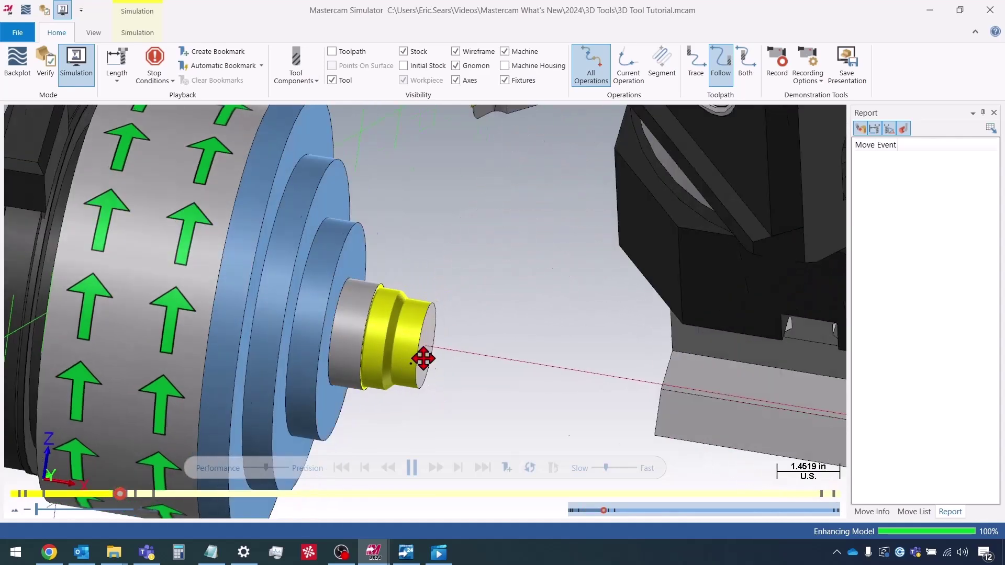
scroll(423, 379, down, 5)
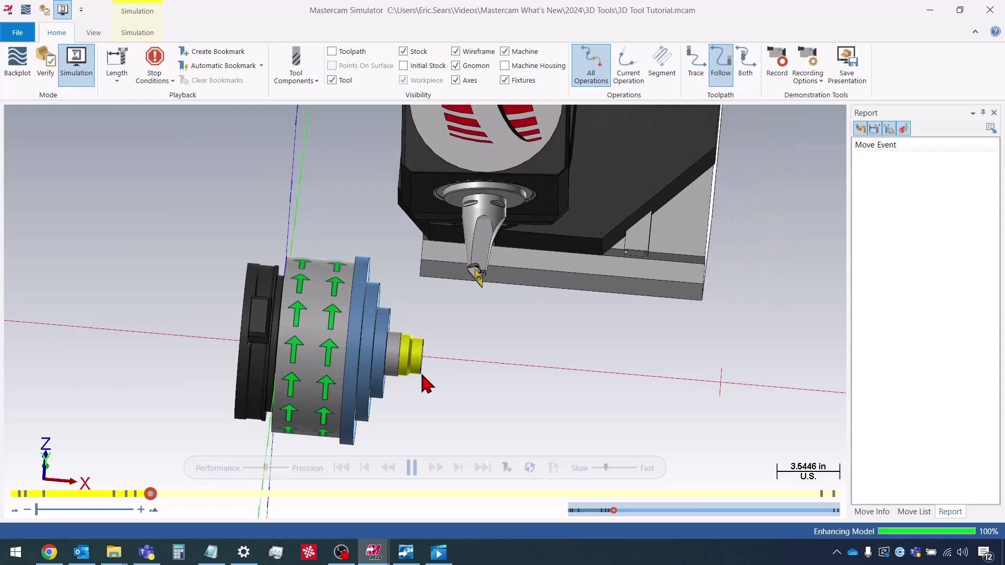
scroll(424, 373, up, 1)
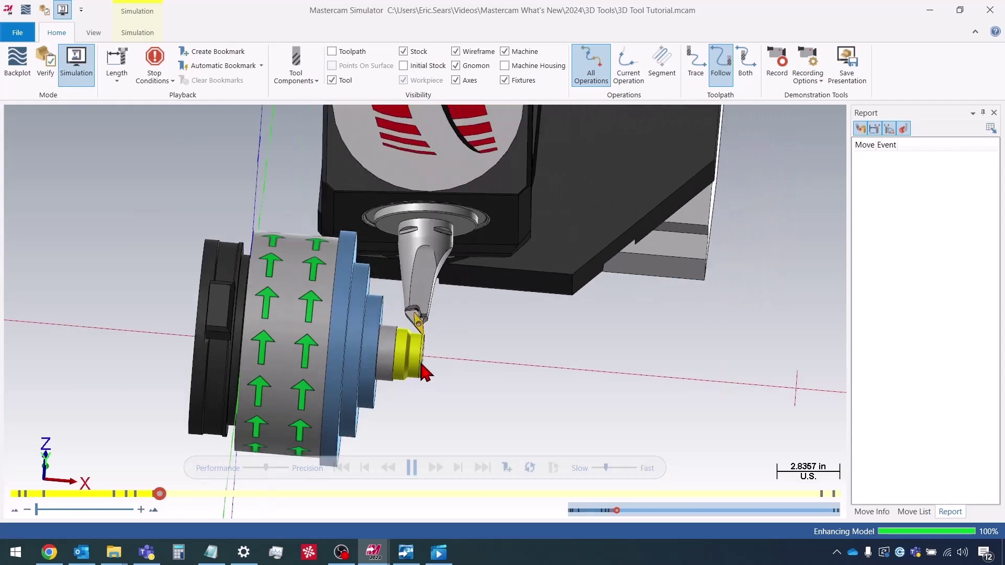
scroll(425, 372, up, 1)
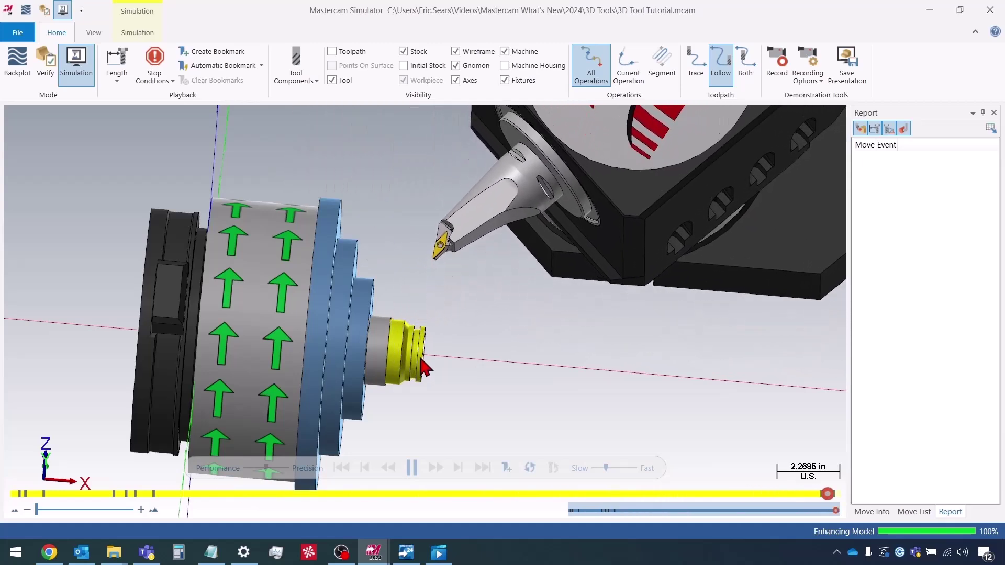
scroll(404, 360, down, 3)
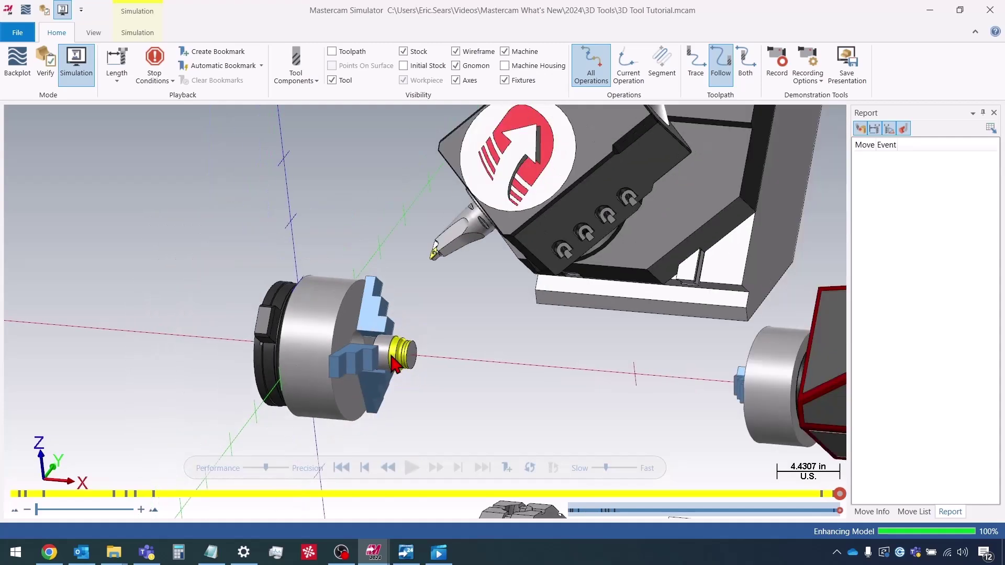
click(340, 552)
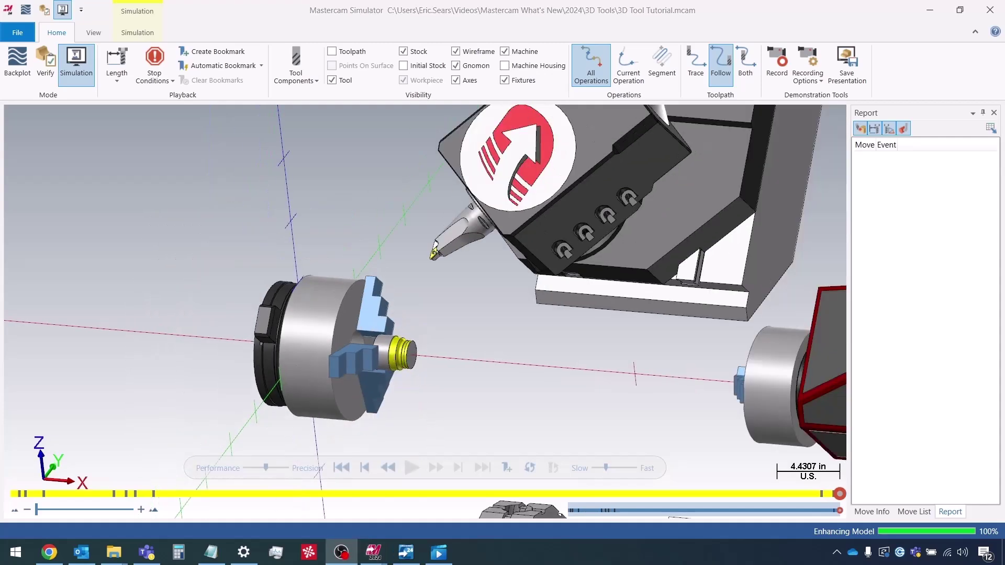